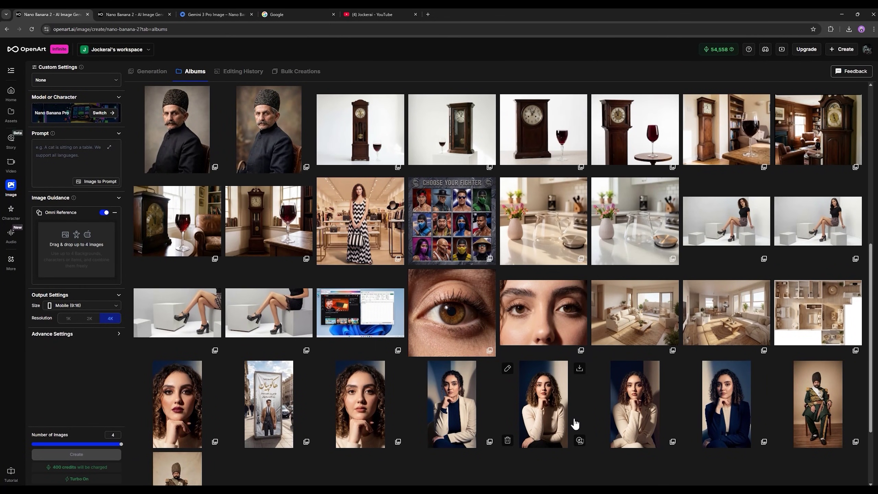
- Scroll through the Nano Banana Albums grid, then go to the YouTube channel's Videos page
{"action": "scroll", "coordinate": [575, 424], "scroll_direction": "up", "scroll_amount": 7}
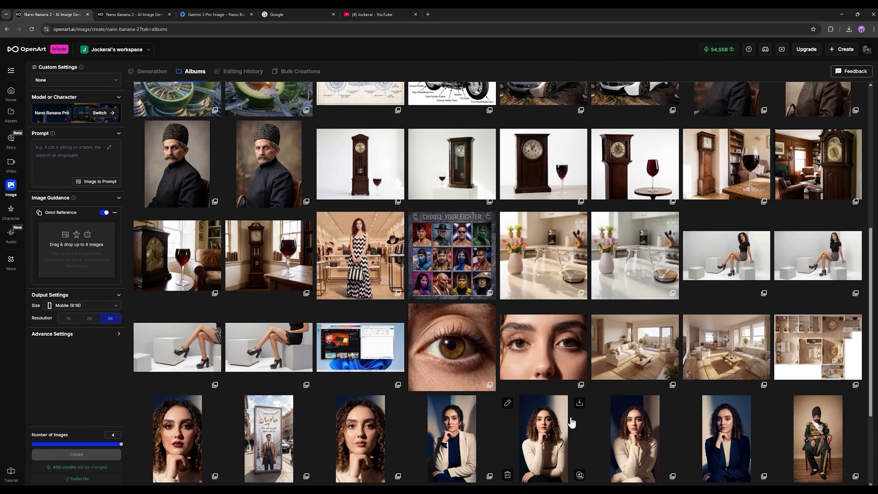
{"action": "scroll", "coordinate": [580, 421], "scroll_direction": "down", "scroll_amount": 10}
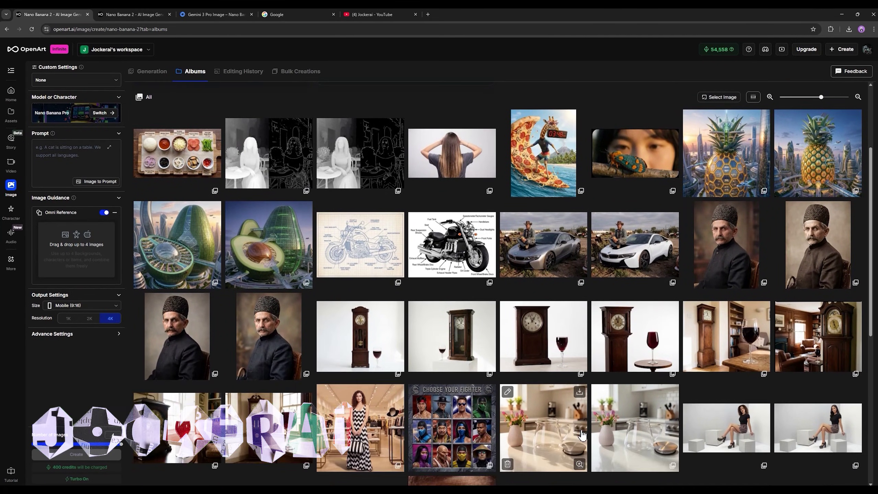
{"action": "scroll", "coordinate": [537, 382], "scroll_direction": "up", "scroll_amount": 1}
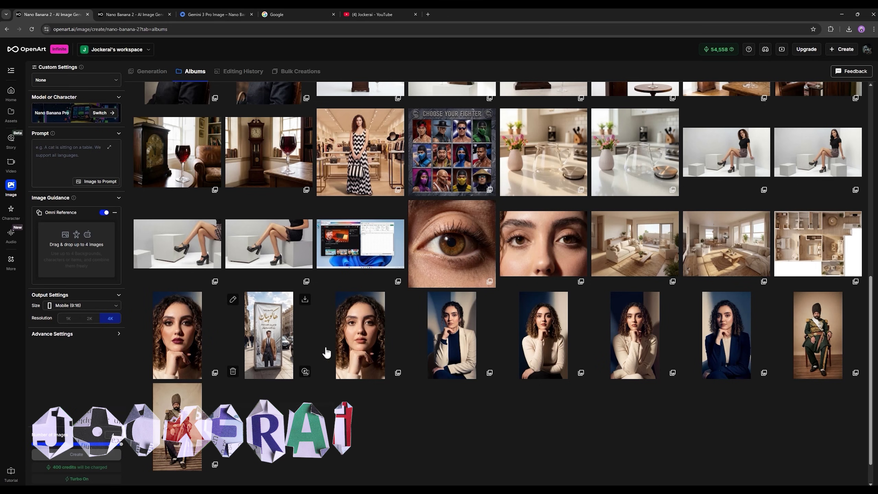
{"action": "scroll", "coordinate": [308, 317], "scroll_direction": "up", "scroll_amount": 3}
{"action": "left_click", "coordinate": [360, 15]}
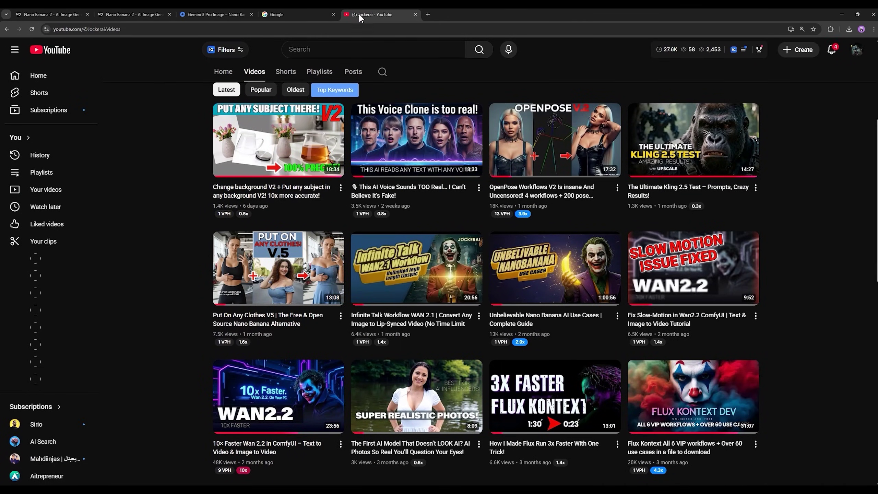
- Leave YouTube and return to OpenArt's Nano Banana 2 Albums gallery
{"action": "mouse_move", "coordinate": [527, 264]}
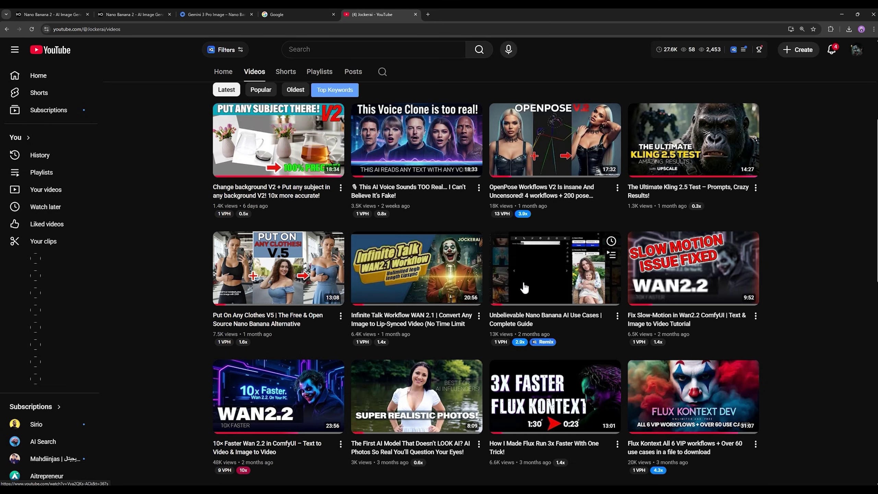
{"action": "left_click", "coordinate": [39, 16]}
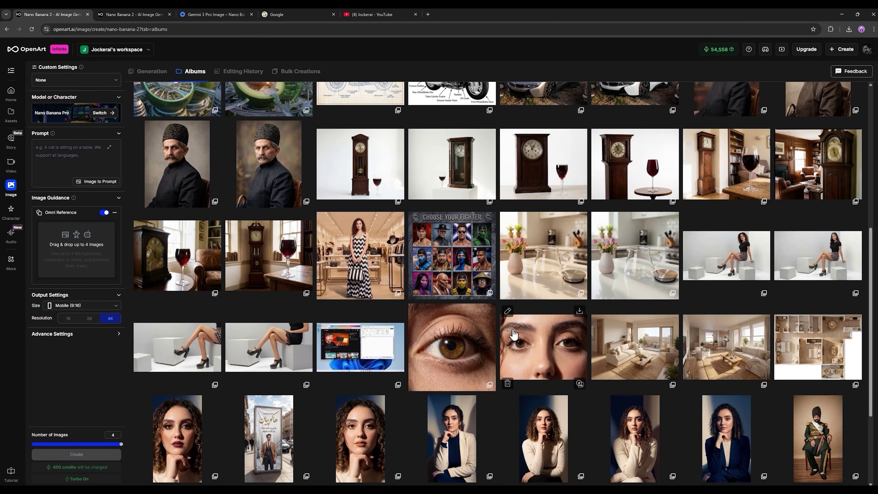
{"action": "scroll", "coordinate": [480, 348], "scroll_direction": "down", "scroll_amount": 1}
{"action": "scroll", "coordinate": [480, 348], "scroll_direction": "up", "scroll_amount": 5}
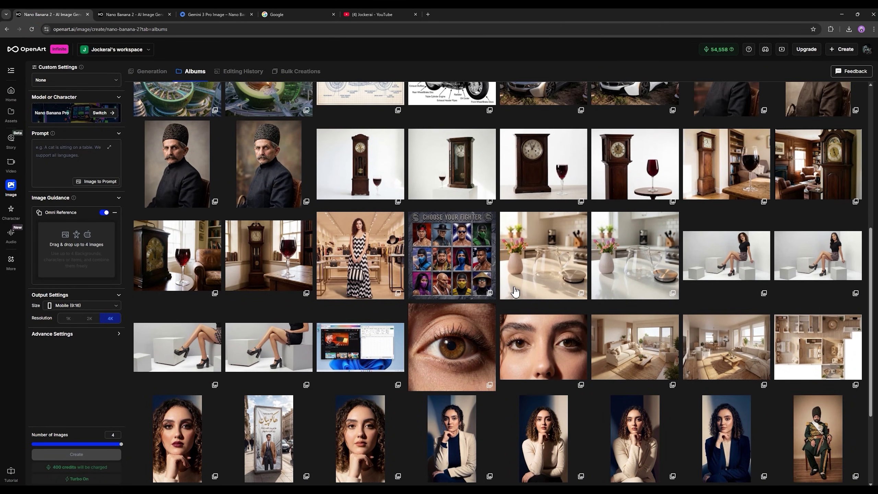
{"action": "scroll", "coordinate": [520, 323], "scroll_direction": "down", "scroll_amount": 5}
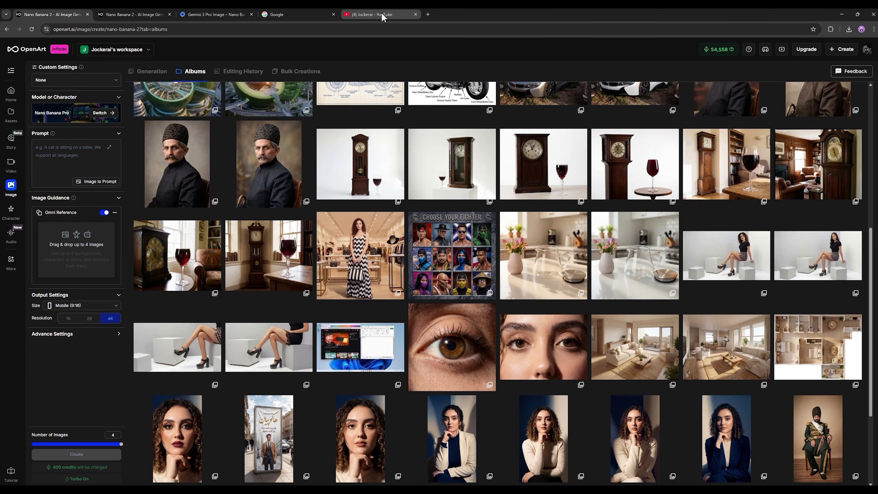
{"action": "scroll", "coordinate": [528, 301], "scroll_direction": "down", "scroll_amount": 1}
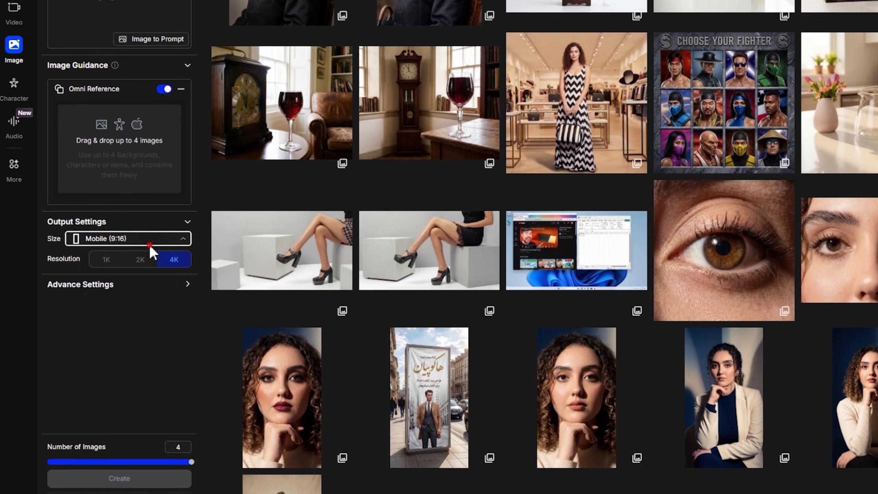
{"action": "left_click", "coordinate": [149, 284]}
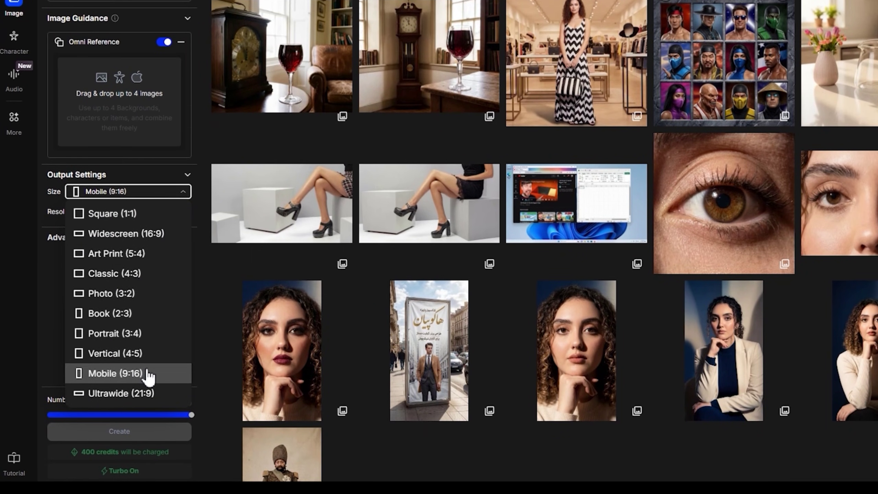
{"action": "left_click", "coordinate": [145, 389]}
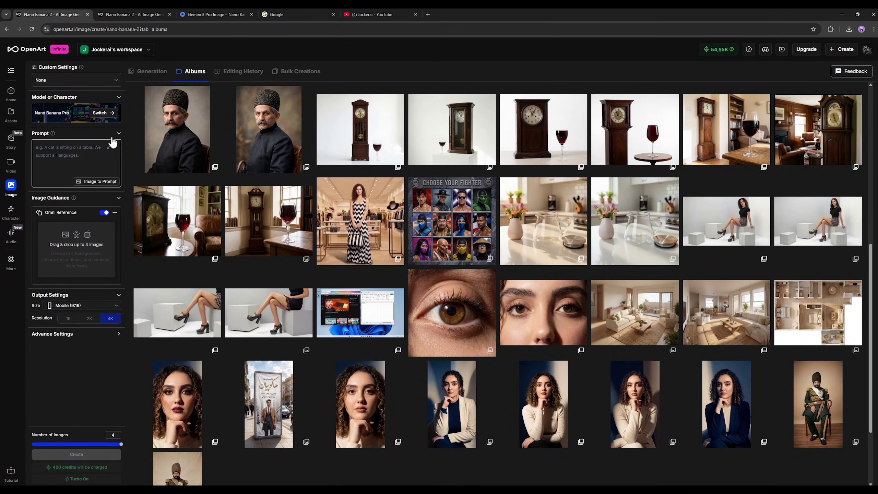
{"action": "left_click", "coordinate": [105, 113]}
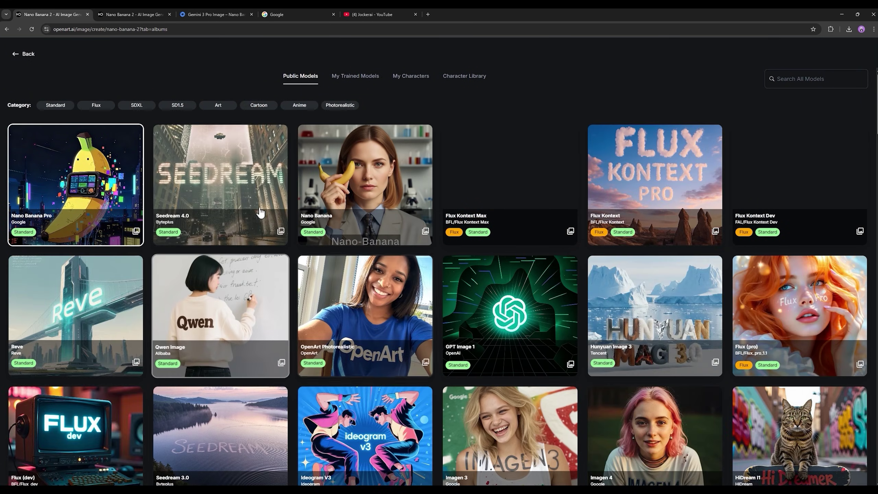
{"action": "left_click", "coordinate": [212, 207]}
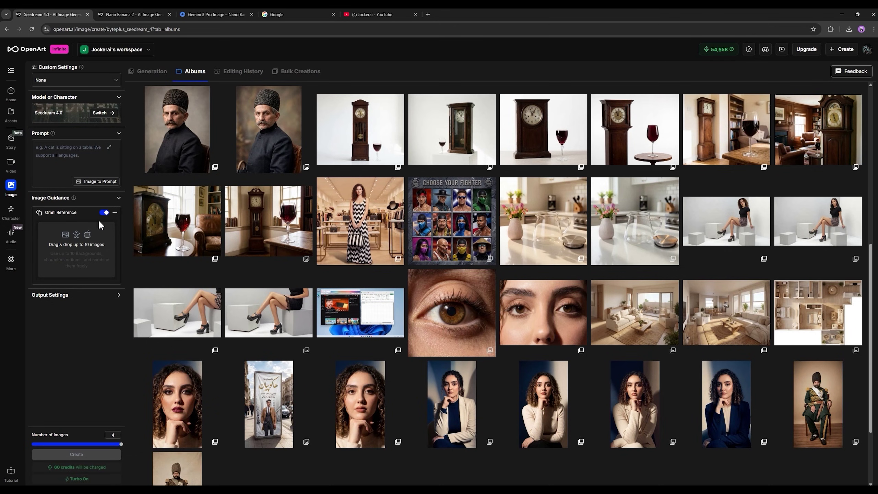
{"action": "left_click", "coordinate": [72, 297]}
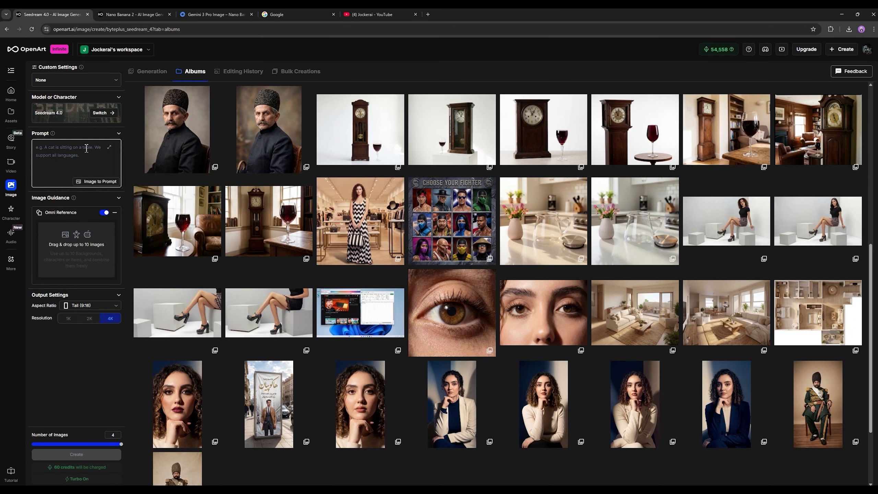
{"action": "mouse_move", "coordinate": [210, 338]}
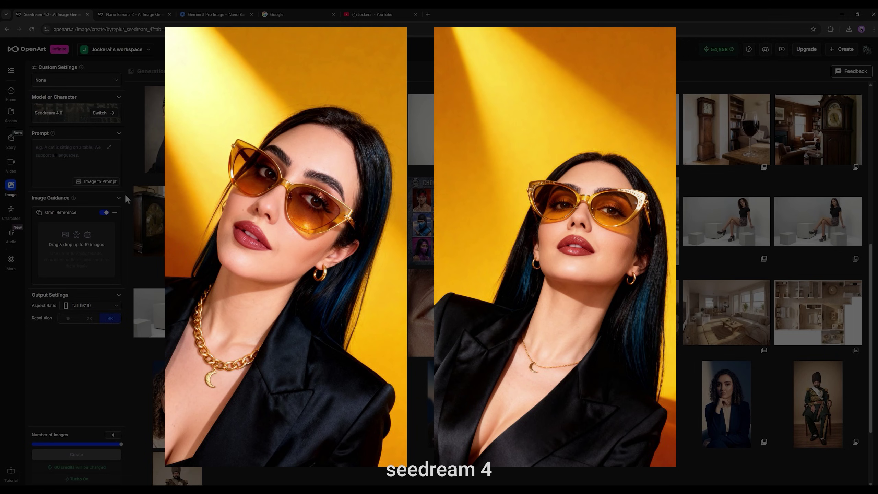
{"action": "left_click", "coordinate": [114, 118]}
{"action": "left_click", "coordinate": [116, 170]}
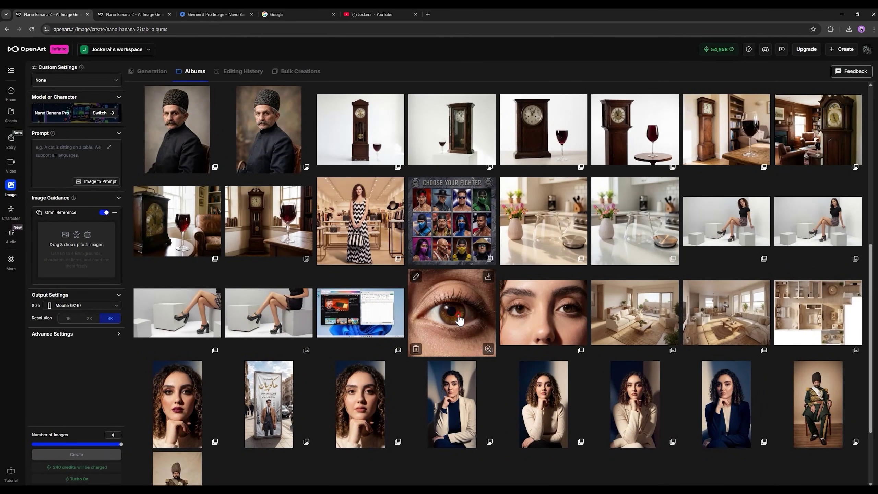
{"action": "left_click", "coordinate": [458, 320]}
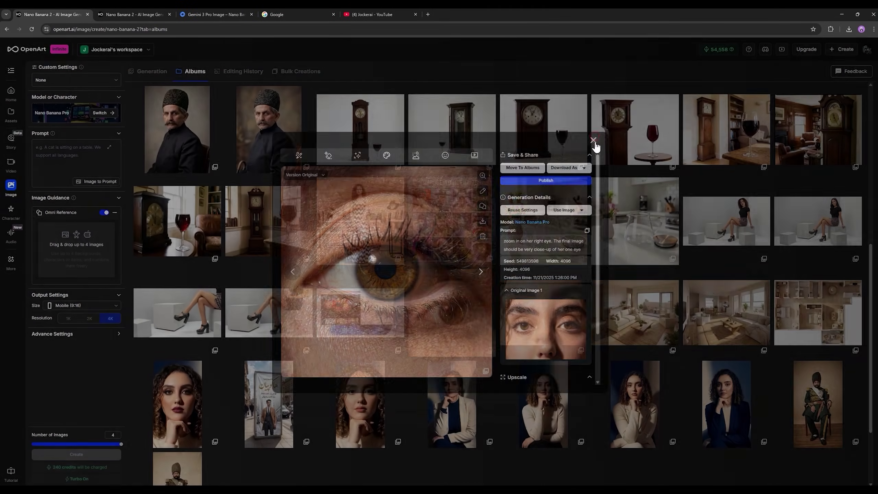
{"action": "left_click", "coordinate": [593, 140]}
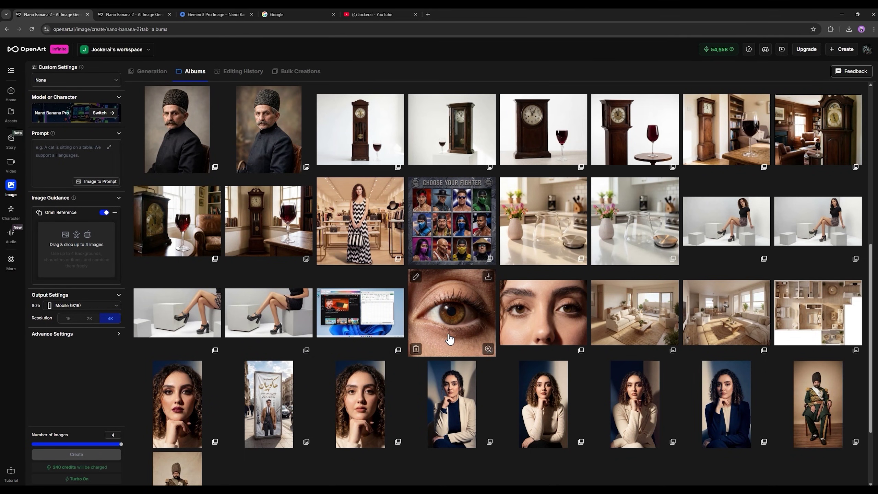
{"action": "scroll", "coordinate": [633, 345], "scroll_direction": "down", "scroll_amount": 1}
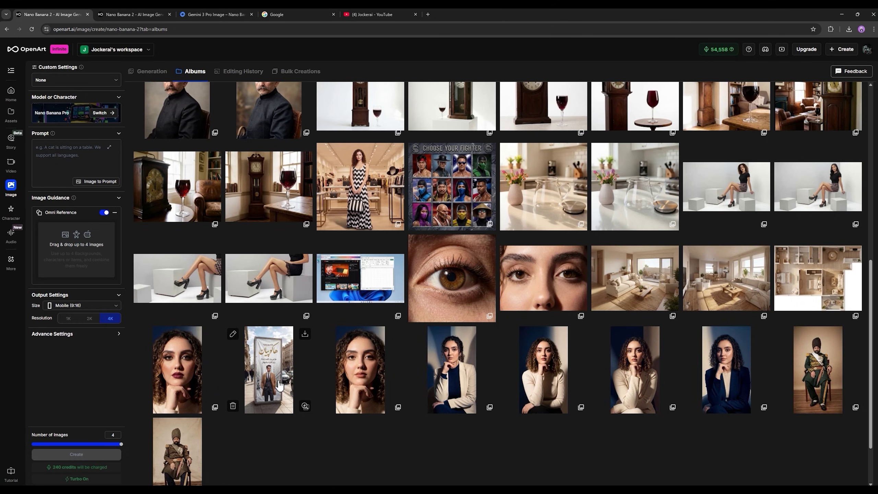
- Open the billboard advertisement image's details and expand its full prompt text
{"action": "left_click", "coordinate": [262, 376]}
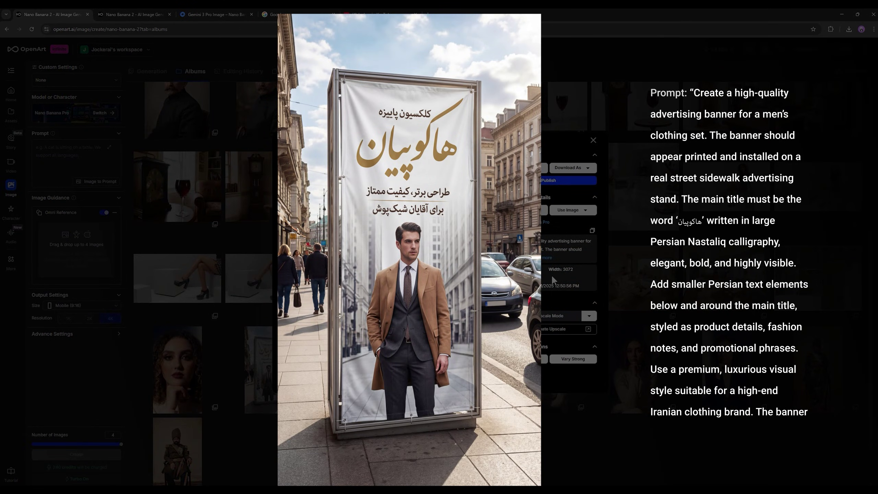
{"action": "left_click", "coordinate": [550, 257]}
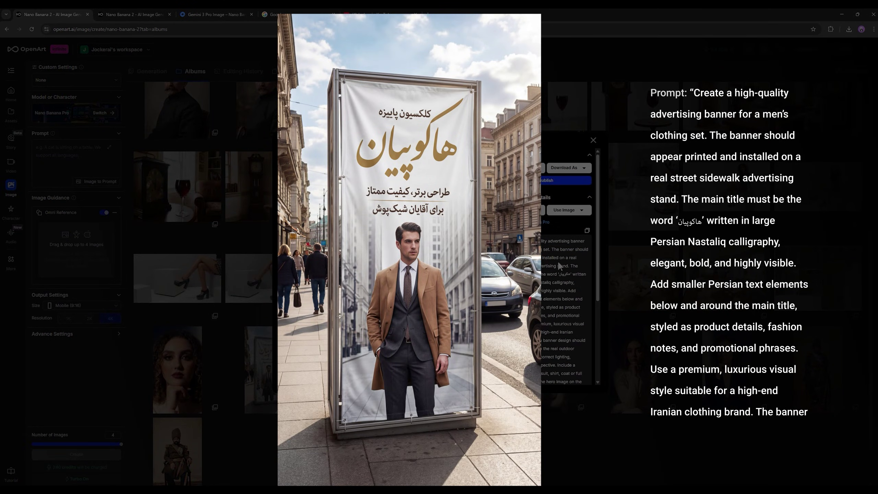
{"action": "scroll", "coordinate": [551, 262], "scroll_direction": "down", "scroll_amount": 1}
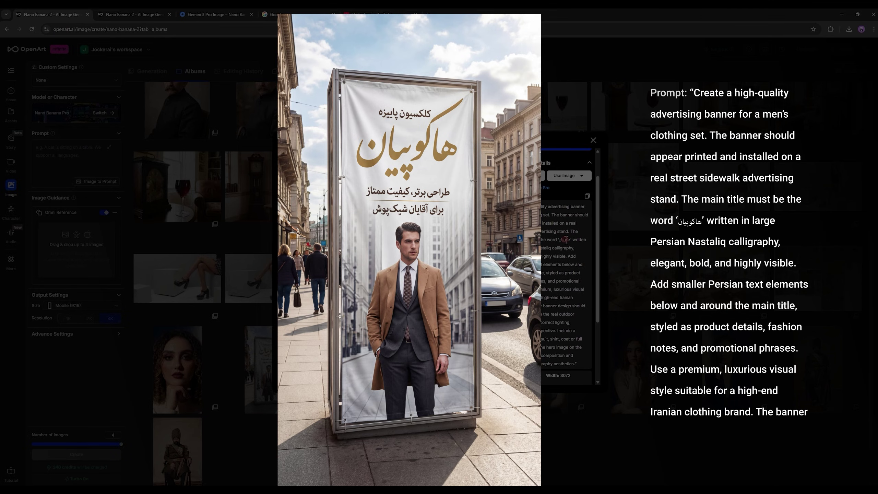
- Zoom in to read the prompt and select the phrase 'Nastaliq calligraphy'
{"action": "key", "text": "ctrl+plus"}
{"action": "key", "text": "ctrl+plus"}
{"action": "key", "text": "ctrl+plus"}
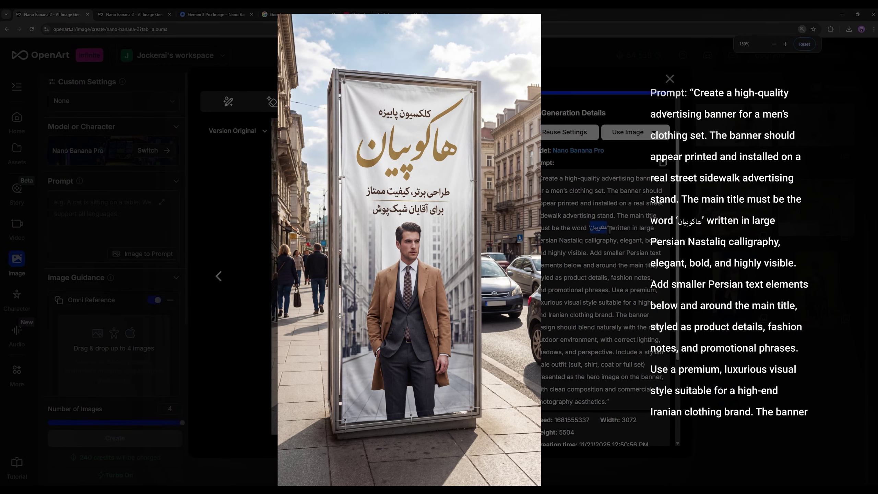
{"action": "left_click", "coordinate": [594, 236]}
{"action": "key", "text": "ctrl+minus"}
{"action": "key", "text": "ctrl+minus"}
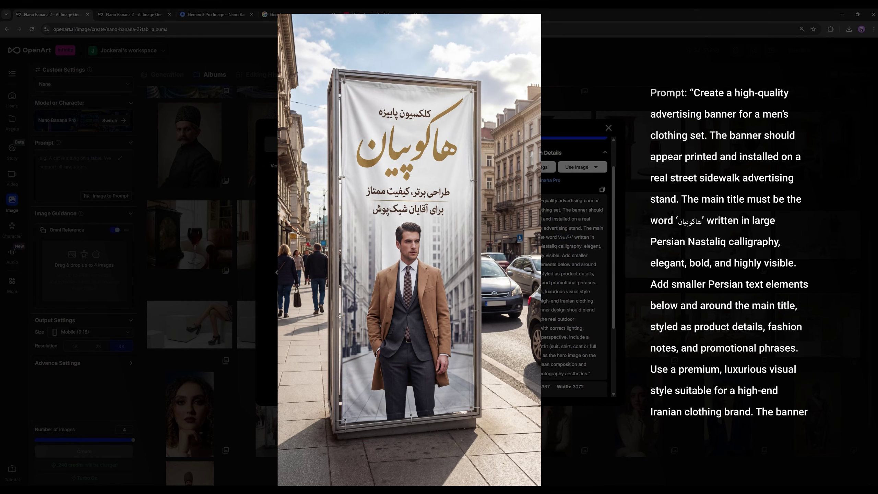
{"action": "left_click_drag", "start_coordinate": [580, 246], "coordinate": [534, 246]}
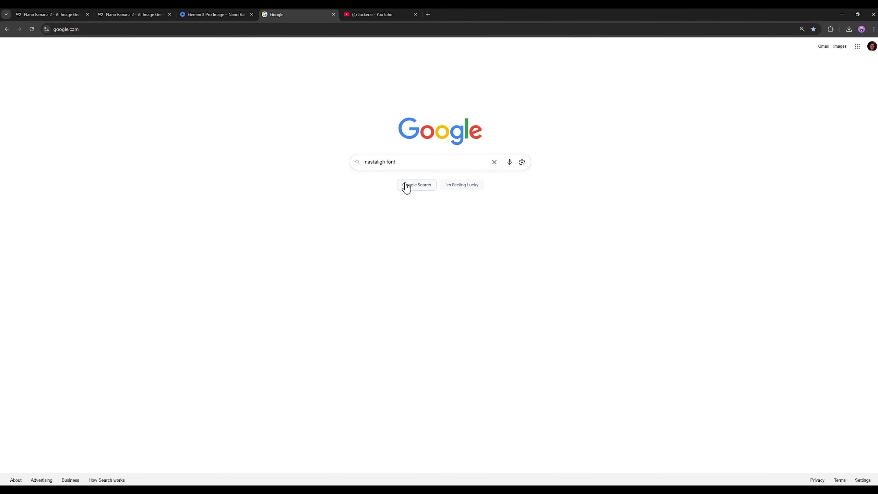
- Search Google for 'nastaliq font' and show the Images results of Nastaliq calligraphy samples
{"action": "left_click", "coordinate": [408, 184]}
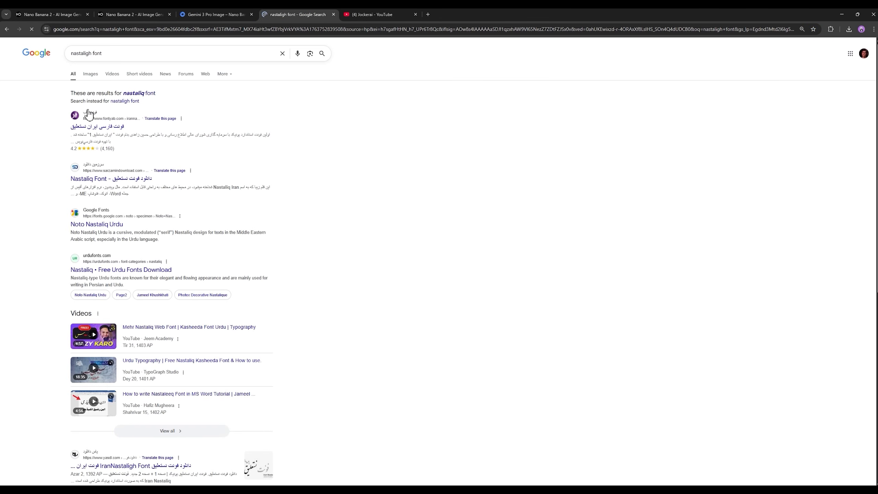
{"action": "left_click", "coordinate": [99, 74]}
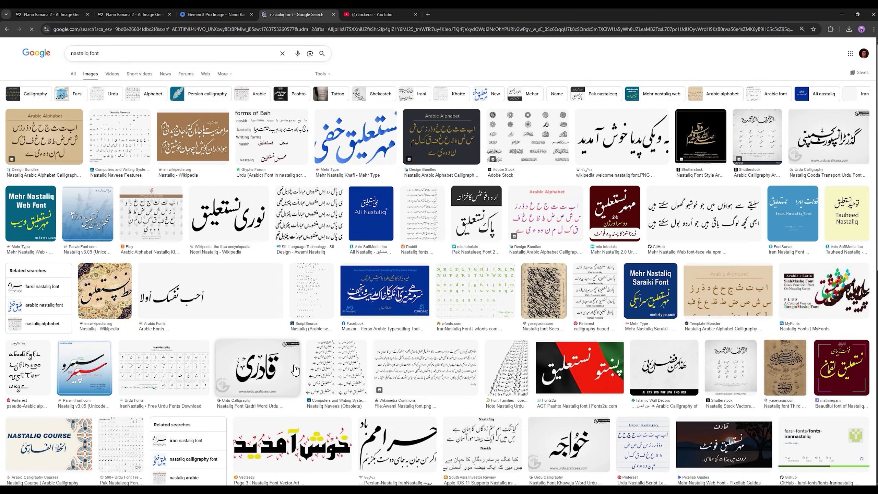
{"action": "left_click", "coordinate": [60, 15]}
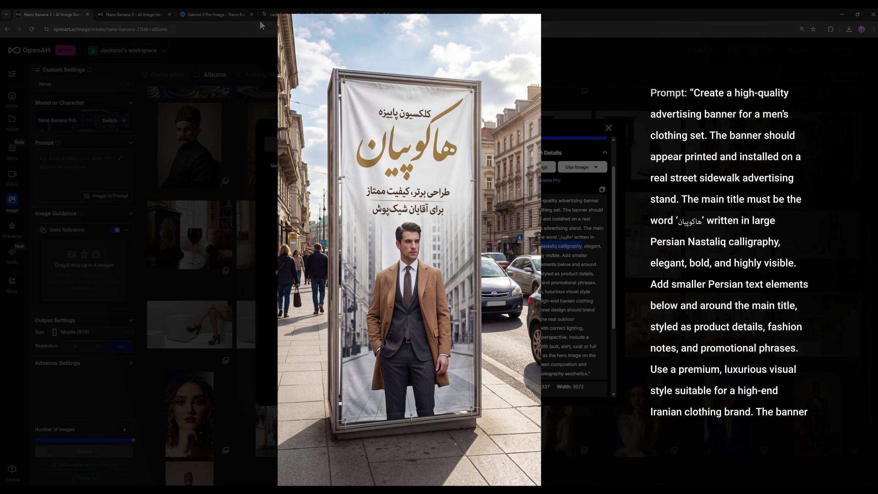
{"action": "left_click", "coordinate": [276, 14]}
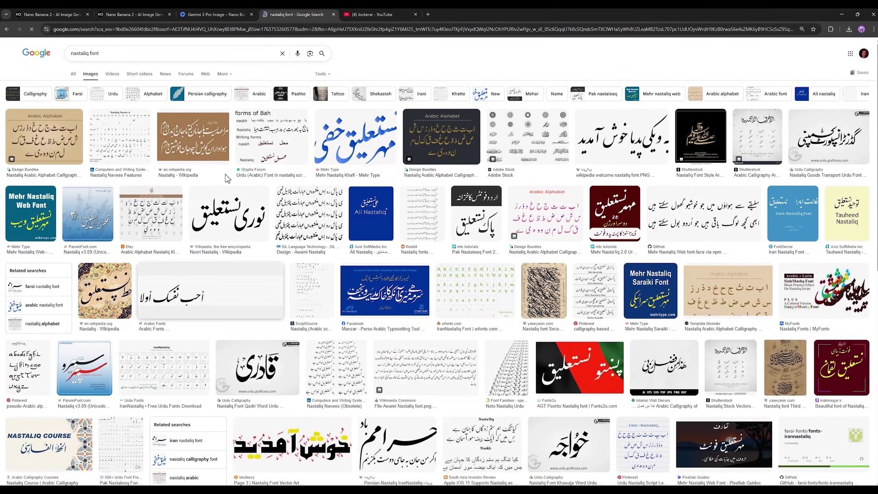
- Return to the OpenArt Nastaliq banner image and close its viewer to reveal the Albums gallery
{"action": "left_click", "coordinate": [61, 15]}
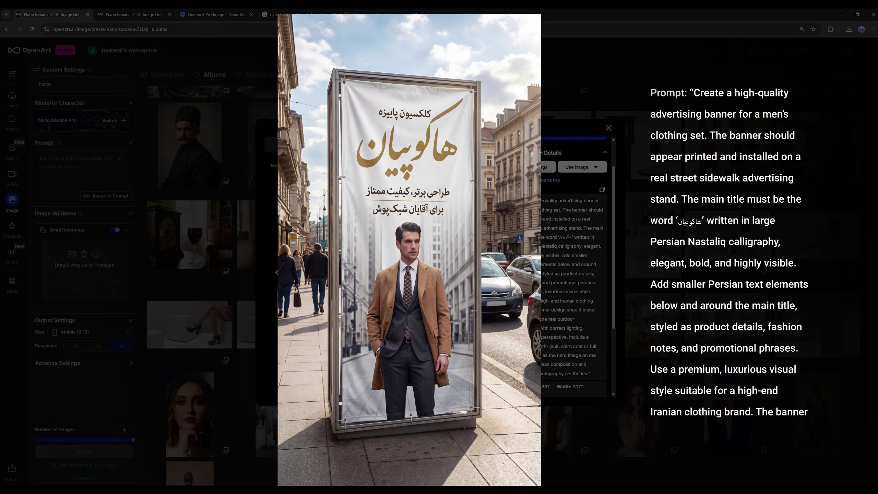
{"action": "left_click", "coordinate": [608, 127]}
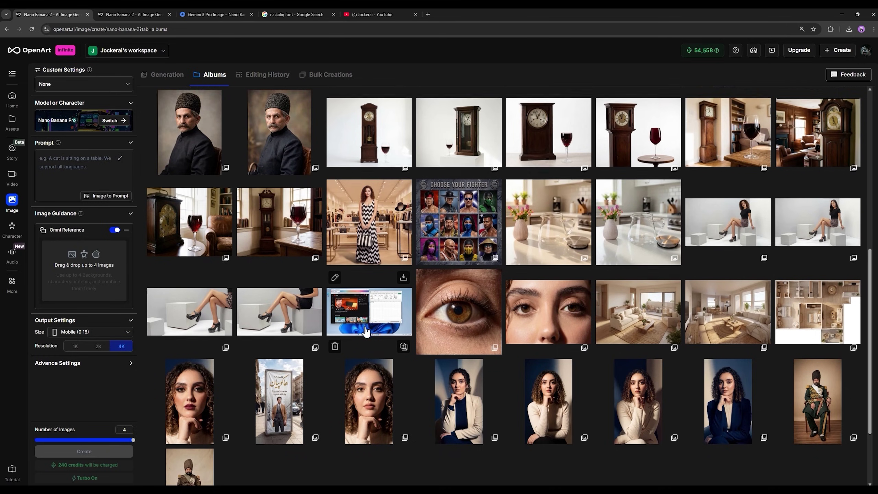
{"action": "scroll", "coordinate": [374, 330], "scroll_direction": "up", "scroll_amount": 6}
{"action": "scroll", "coordinate": [620, 326], "scroll_direction": "down", "scroll_amount": 9}
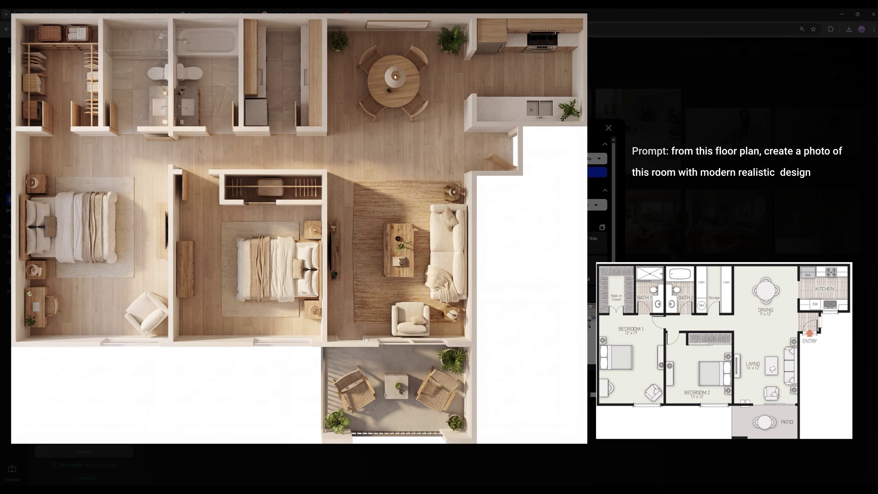
{"action": "left_click", "coordinate": [609, 128]}
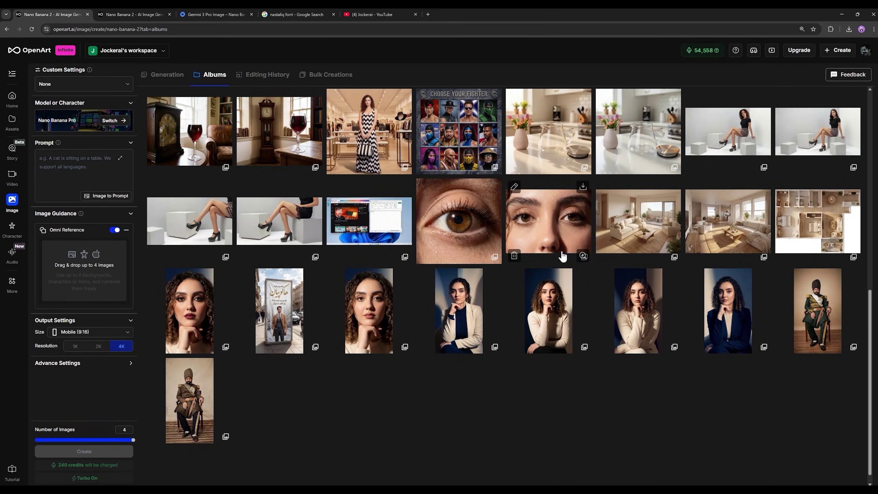
{"action": "left_click", "coordinate": [713, 233]}
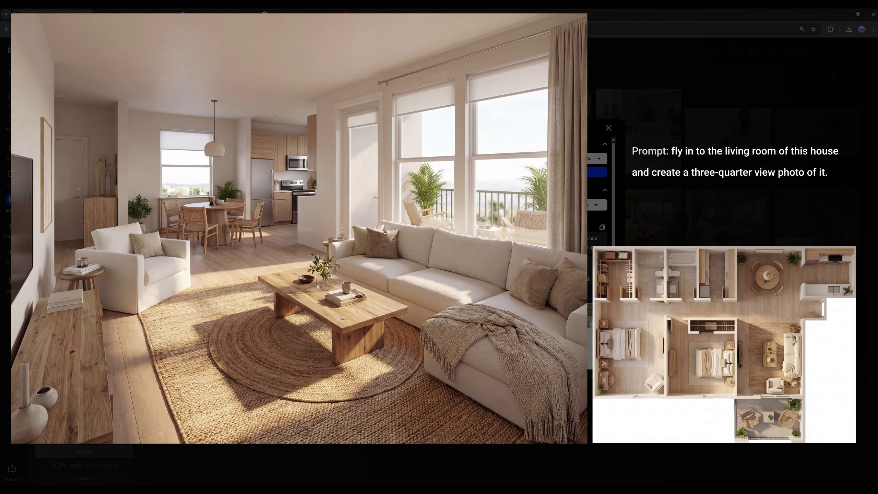
{"action": "scroll", "coordinate": [598, 191], "scroll_direction": "down", "scroll_amount": 1}
{"action": "key", "text": "ctrl+a"}
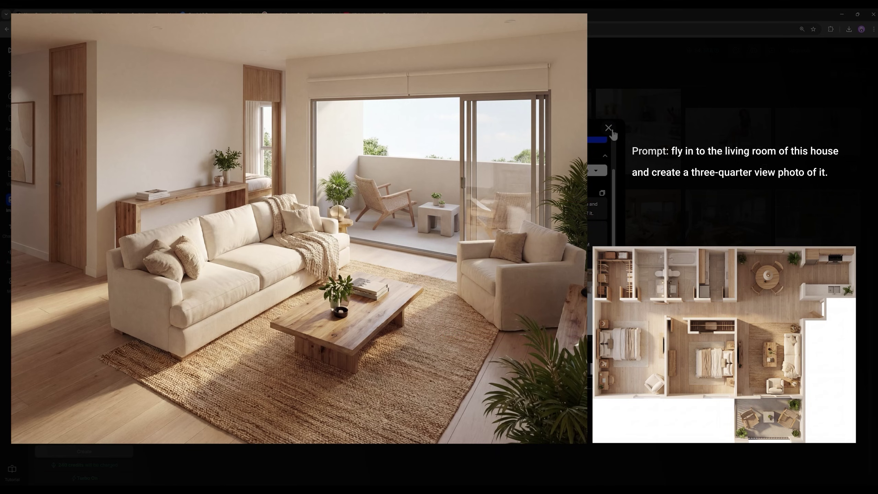
{"action": "scroll", "coordinate": [389, 291], "scroll_direction": "up", "scroll_amount": 1}
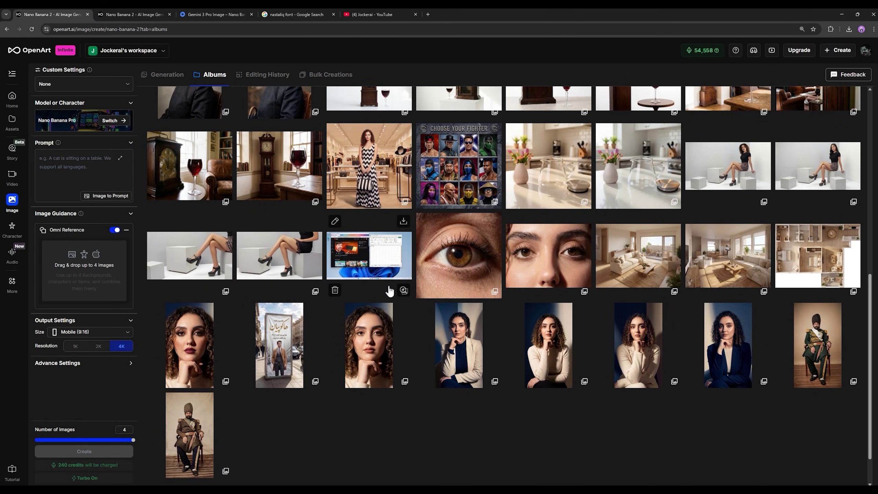
{"action": "scroll", "coordinate": [390, 292], "scroll_direction": "down", "scroll_amount": 1}
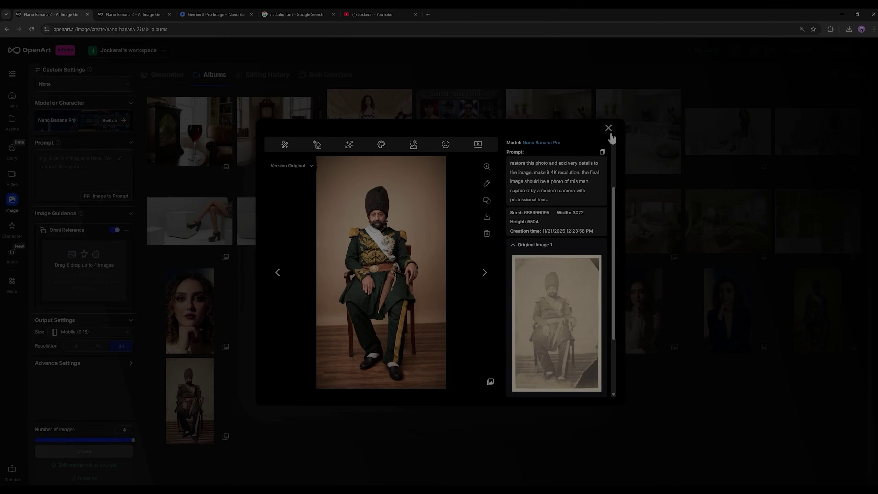
{"action": "left_click", "coordinate": [608, 128]}
{"action": "scroll", "coordinate": [704, 260], "scroll_direction": "up", "scroll_amount": 10}
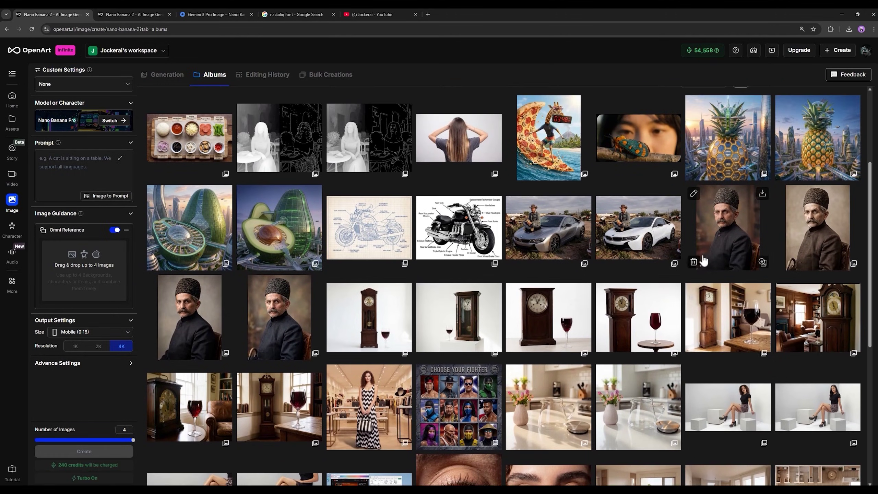
{"action": "left_click", "coordinate": [703, 261]}
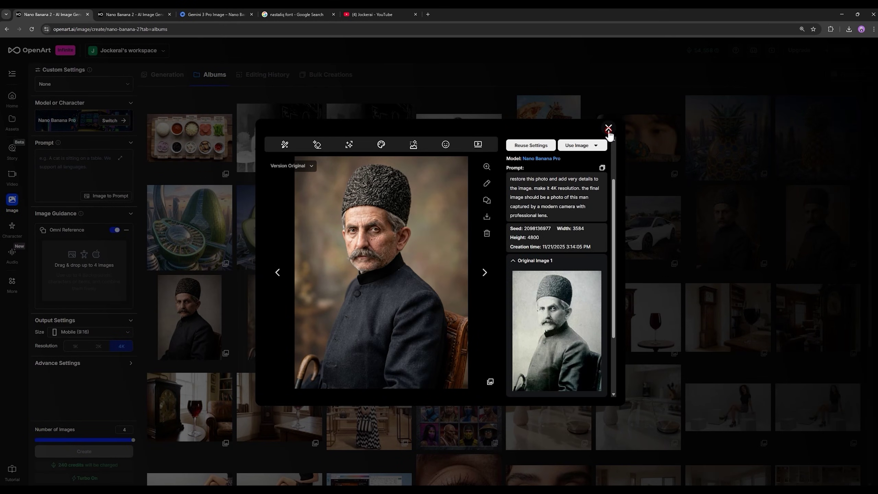
{"action": "left_click", "coordinate": [608, 128]}
{"action": "scroll", "coordinate": [510, 287], "scroll_direction": "down", "scroll_amount": 3}
{"action": "scroll", "coordinate": [511, 280], "scroll_direction": "down", "scroll_amount": 3}
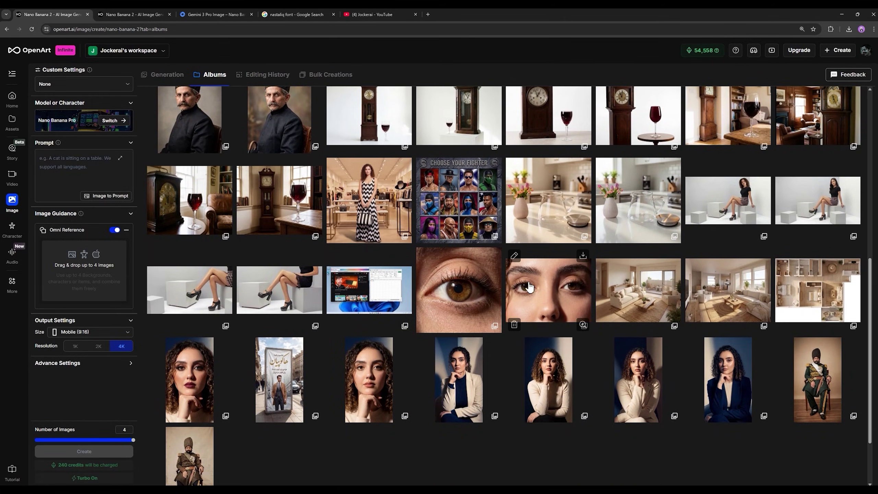
{"action": "left_click", "coordinate": [369, 284]}
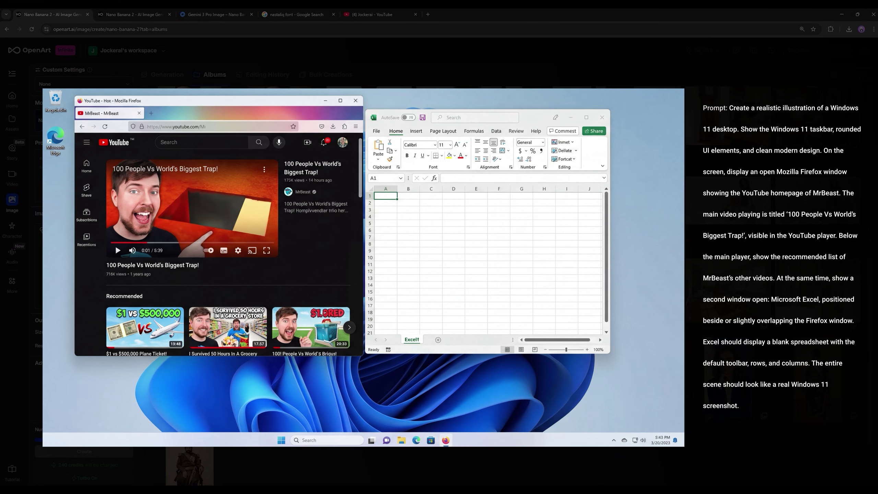
{"action": "key", "text": "Escape"}
{"action": "left_click", "coordinate": [607, 130]}
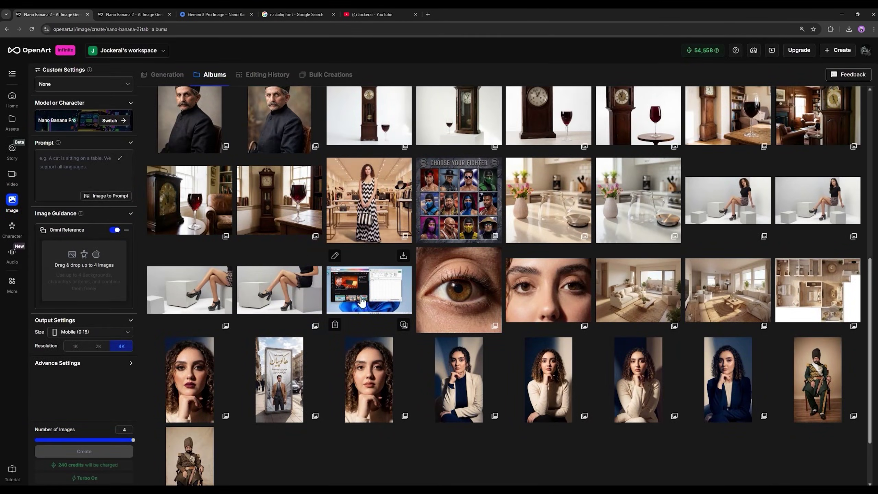
{"action": "left_click", "coordinate": [196, 277]}
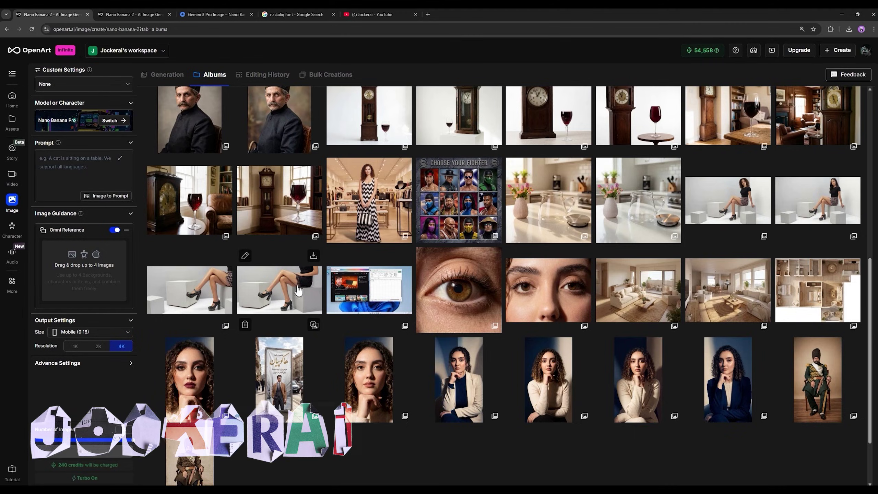
{"action": "left_click", "coordinate": [732, 221]}
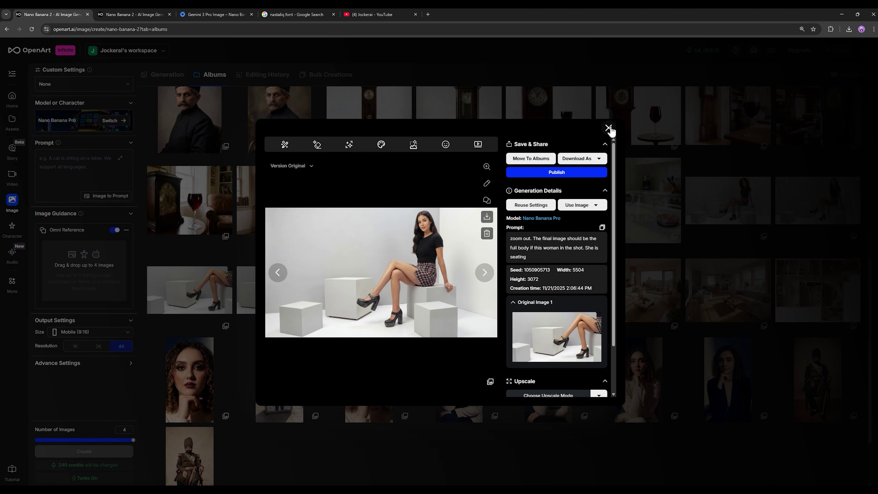
{"action": "left_click", "coordinate": [608, 128]}
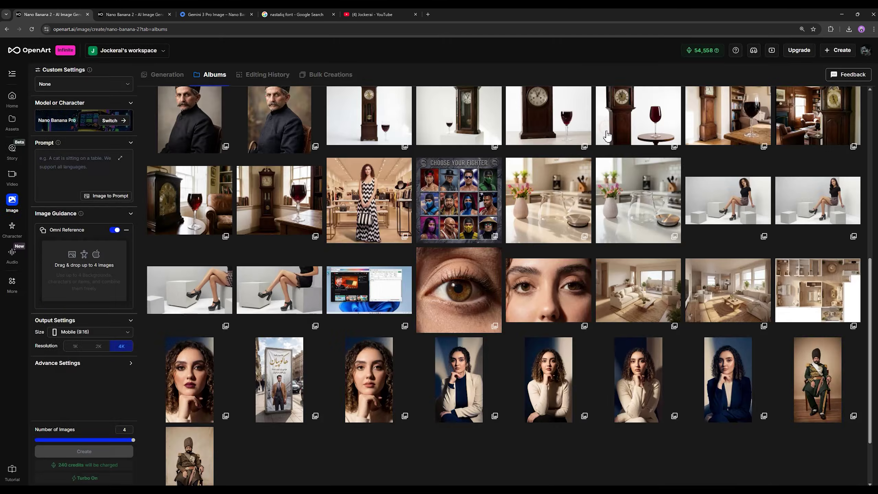
- Open the face-swap result from the Albums grid and scroll its details panel
{"action": "left_click", "coordinate": [718, 204]}
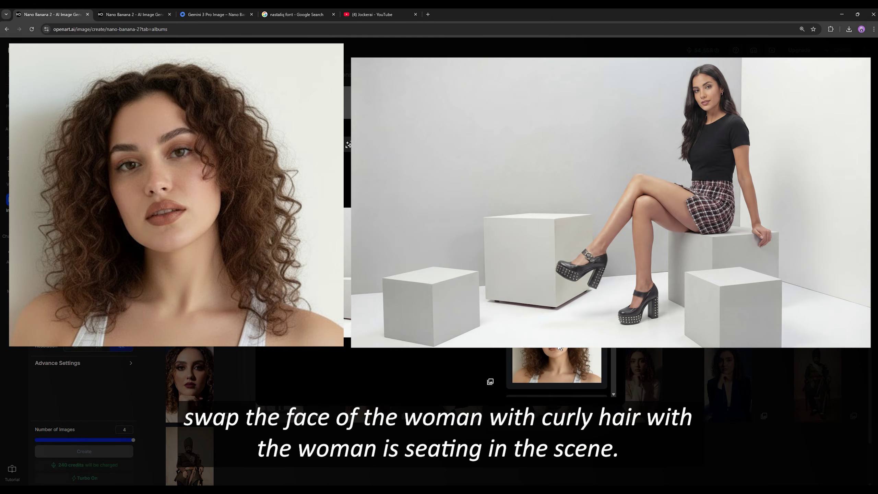
{"action": "scroll", "coordinate": [557, 372], "scroll_direction": "up", "scroll_amount": 3}
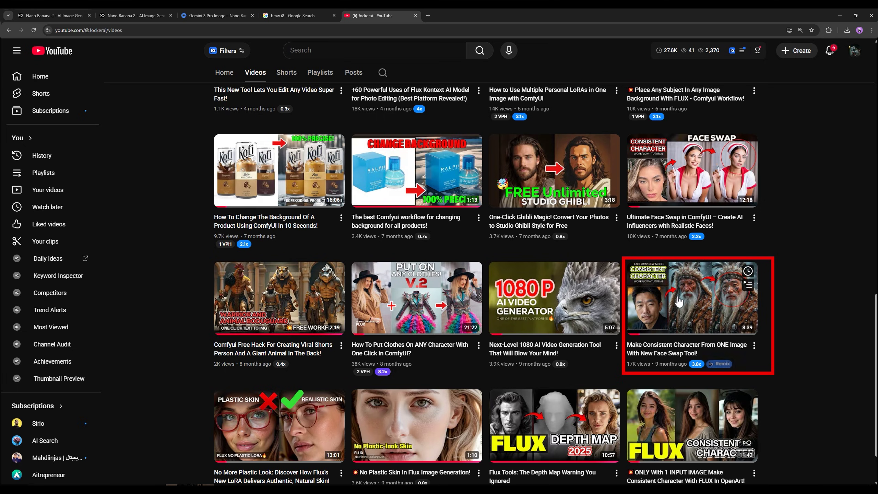
- Bring up the Generation Details for the glass teapot and flower vase kitchen render
{"action": "mouse_move", "coordinate": [673, 308]}
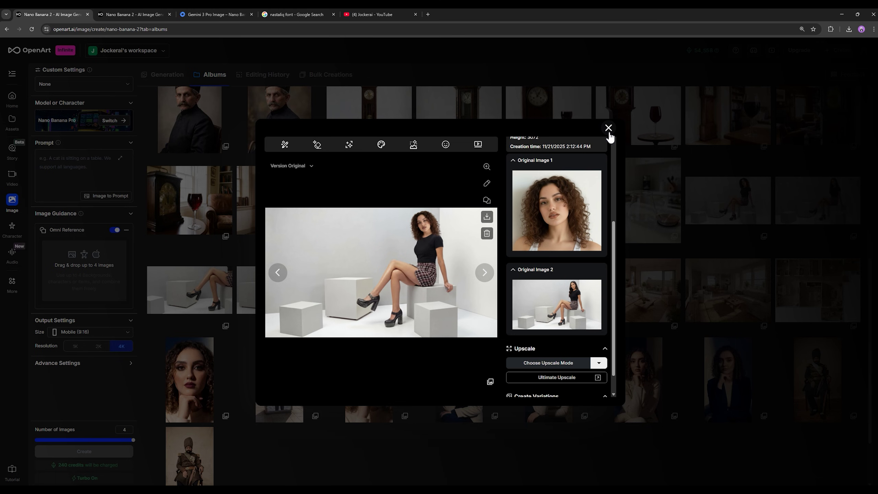
{"action": "left_click", "coordinate": [609, 128]}
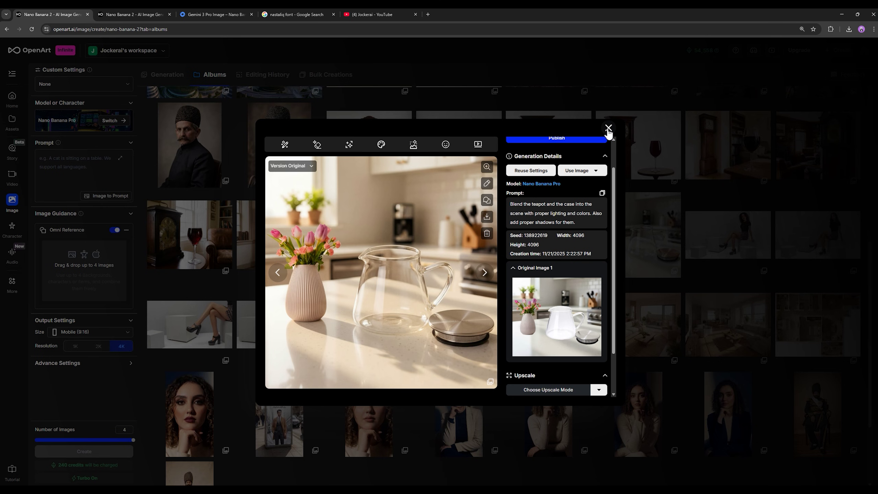
- Close the teapot image viewer and move to the tab with OpenArt's Generation view
{"action": "left_click", "coordinate": [609, 128]}
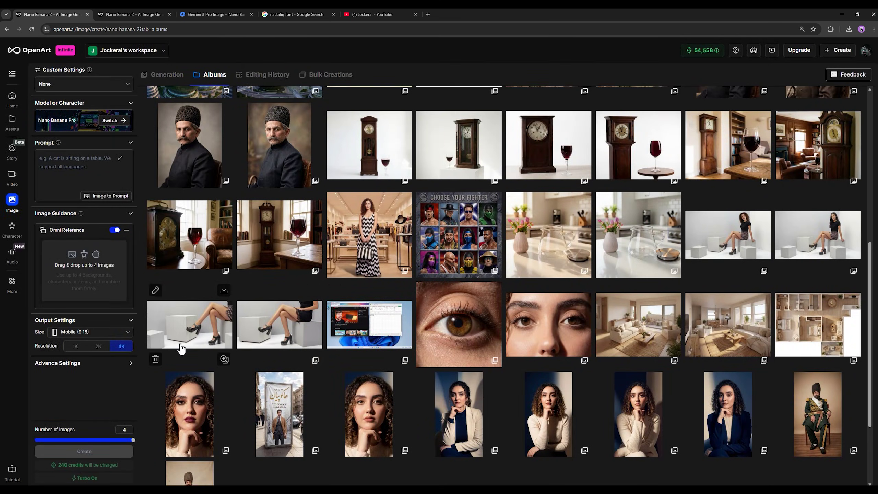
{"action": "left_click", "coordinate": [152, 15]}
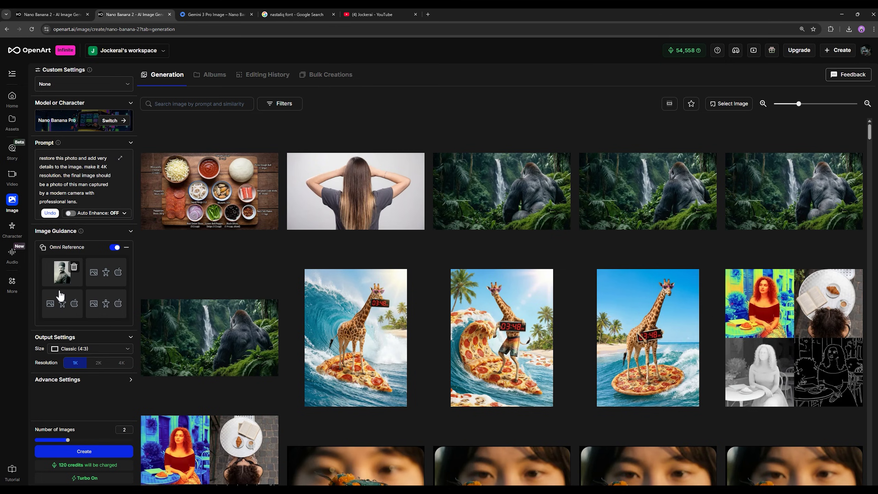
- Generate the photo restoration at 4K, Portrait (3:4), four images per run, queuing several batches
{"action": "left_click", "coordinate": [88, 193]}
{"action": "key", "text": "ctrl+a"}
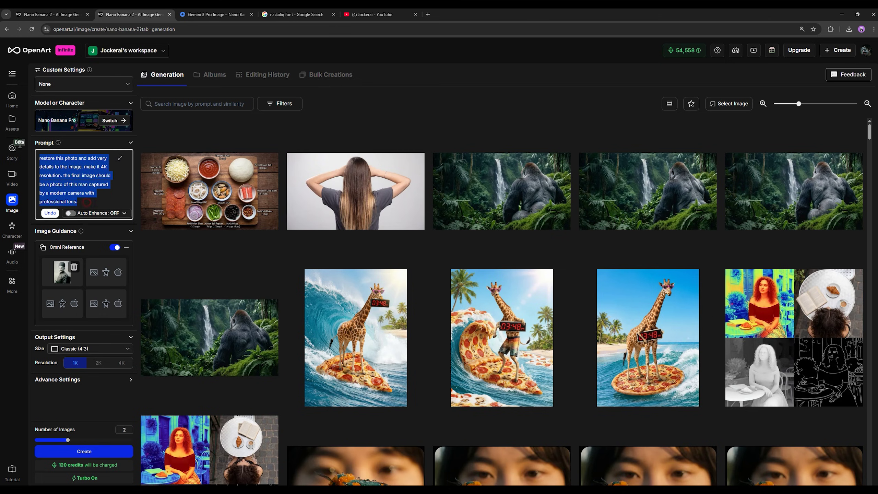
{"action": "left_click", "coordinate": [121, 363]}
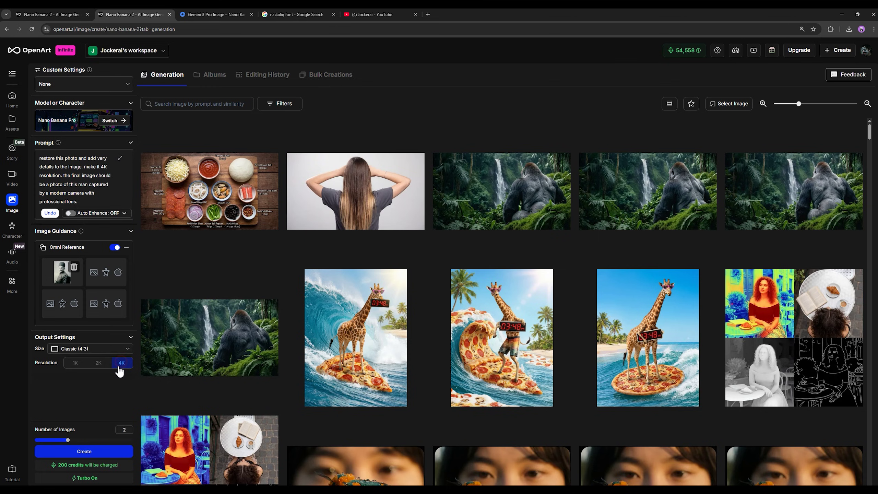
{"action": "left_click", "coordinate": [106, 350]}
{"action": "left_click", "coordinate": [87, 436]}
{"action": "left_click", "coordinate": [90, 453]}
{"action": "left_click", "coordinate": [133, 440]}
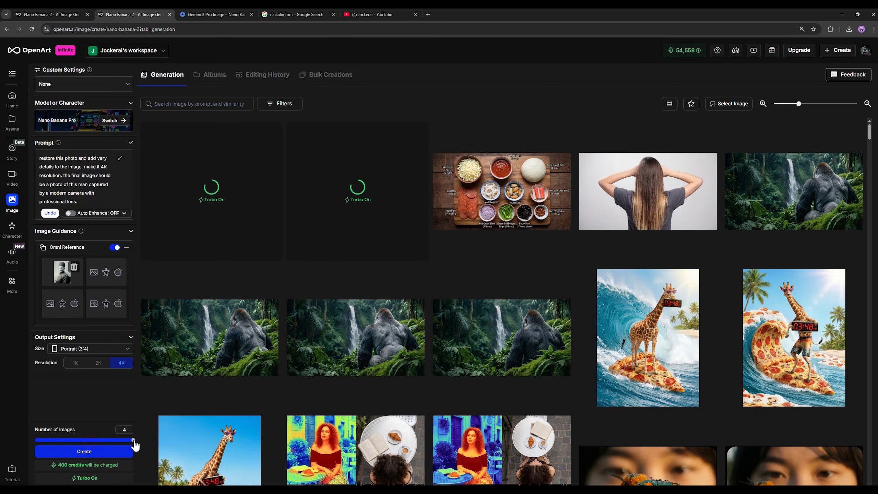
{"action": "left_click", "coordinate": [120, 450]}
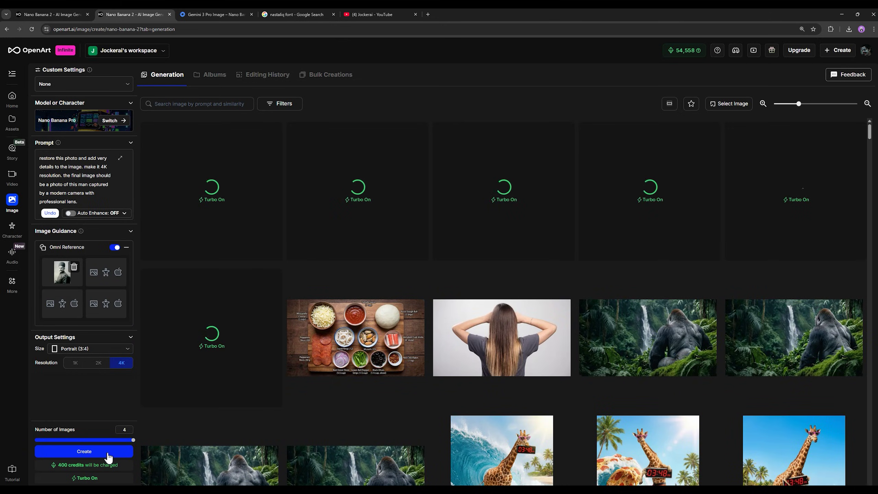
{"action": "left_click", "coordinate": [108, 456]}
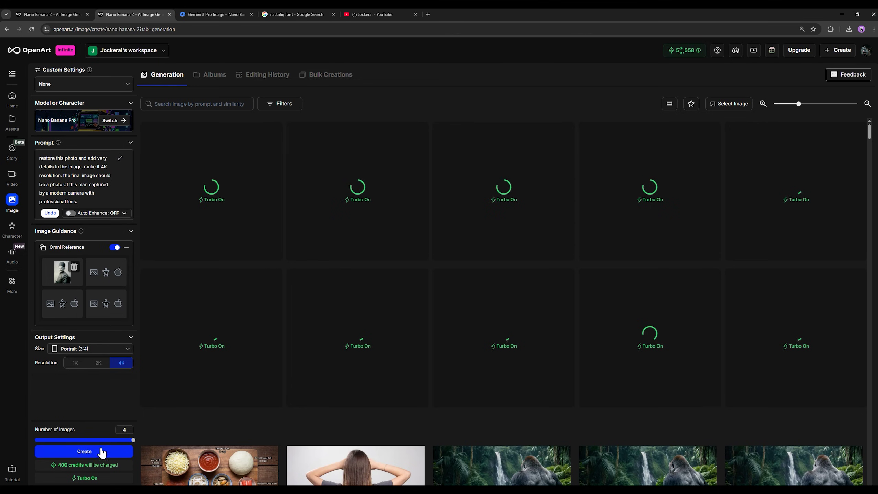
- Recheck the settings, keeping resolution at 4K and size at Portrait (3:4)
{"action": "scroll", "coordinate": [323, 329], "scroll_direction": "down", "scroll_amount": 3}
{"action": "scroll", "coordinate": [326, 330], "scroll_direction": "up", "scroll_amount": 3}
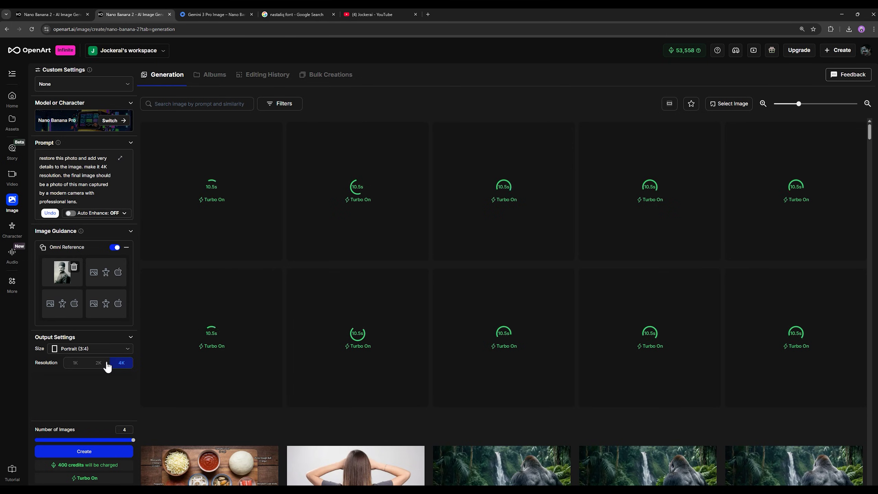
{"action": "left_click", "coordinate": [71, 364]}
{"action": "left_click", "coordinate": [121, 363]}
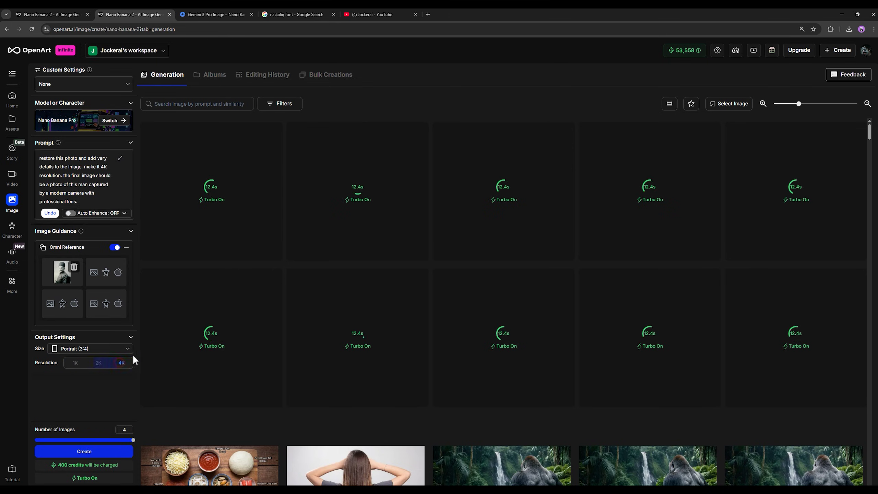
{"action": "left_click", "coordinate": [121, 349]}
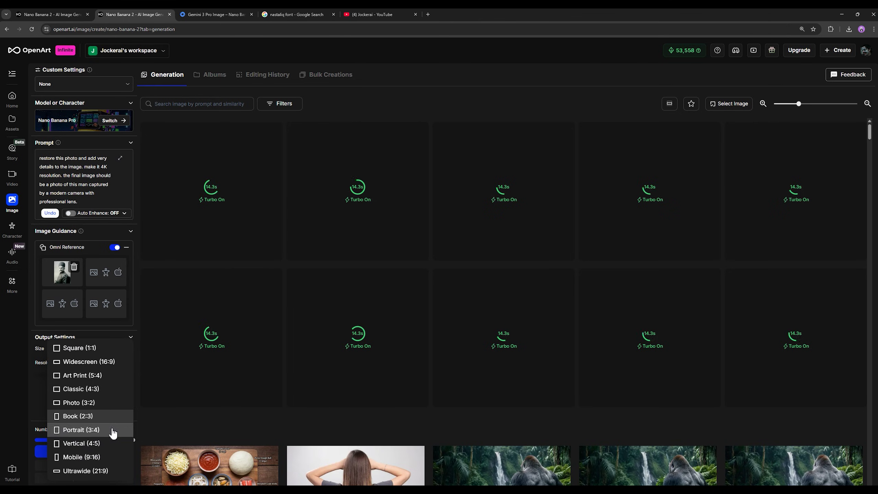
{"action": "left_click", "coordinate": [40, 389]}
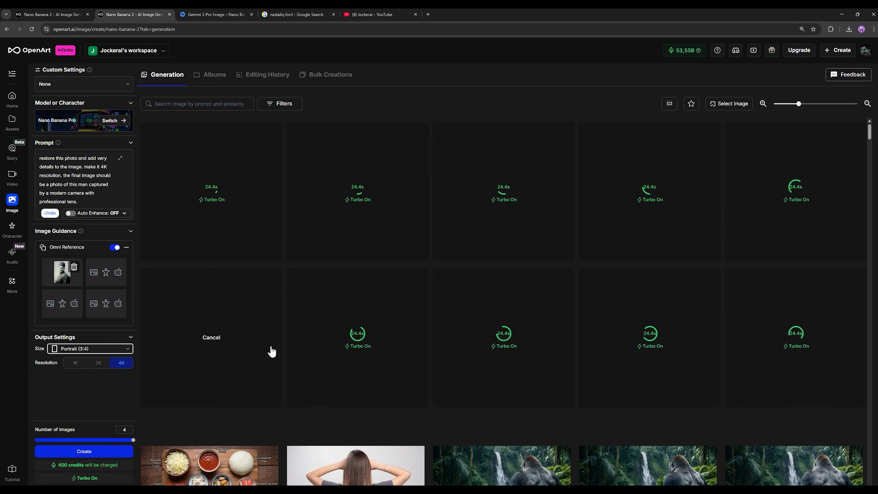
- Browse the Public Models grid and go back to the Generation tab showing the new restorations
{"action": "left_click", "coordinate": [110, 121]}
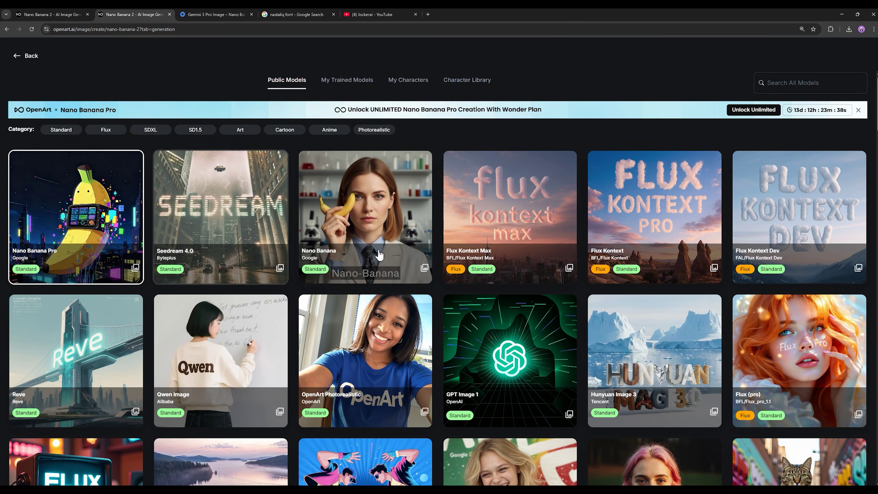
{"action": "scroll", "coordinate": [401, 287], "scroll_direction": "down", "scroll_amount": 3}
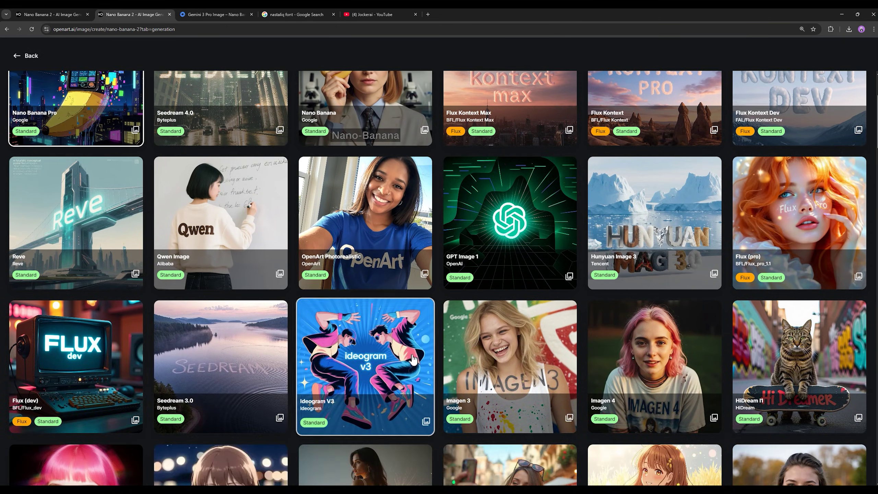
{"action": "scroll", "coordinate": [409, 298], "scroll_direction": "up", "scroll_amount": 2}
{"action": "left_click", "coordinate": [41, 56]}
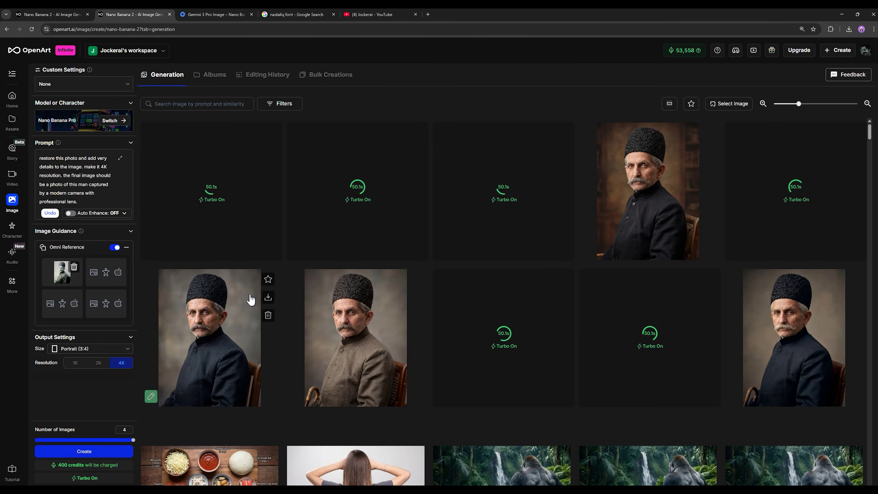
- Back on the Albums tab, view the zigzag-dress image at full size, then close its details
{"action": "left_click", "coordinate": [63, 13]}
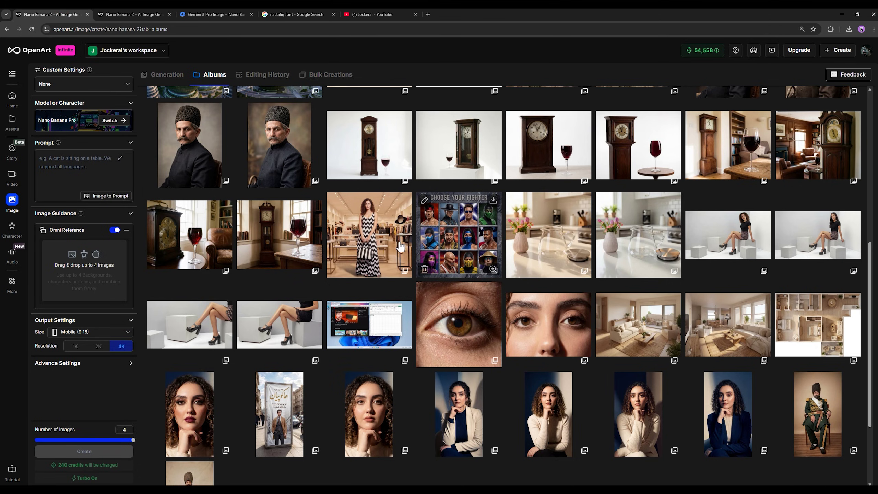
{"action": "left_click", "coordinate": [366, 235]}
{"action": "left_click", "coordinate": [551, 301]}
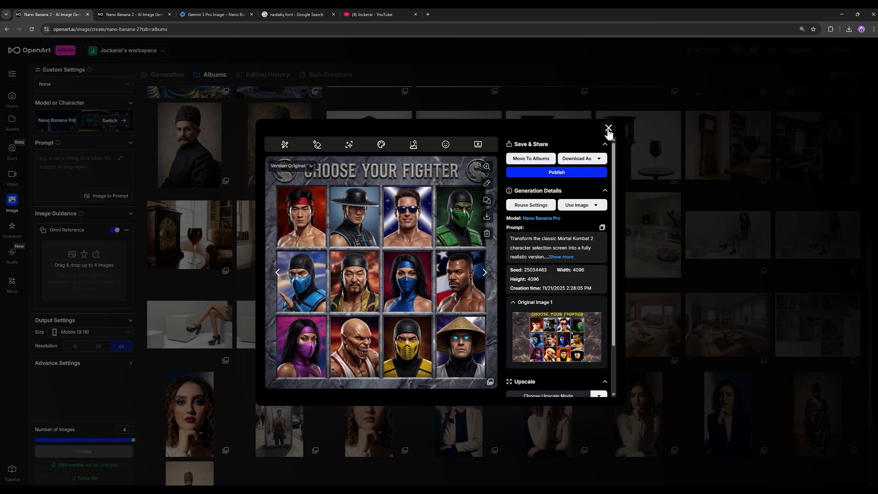
{"action": "left_click", "coordinate": [607, 129]}
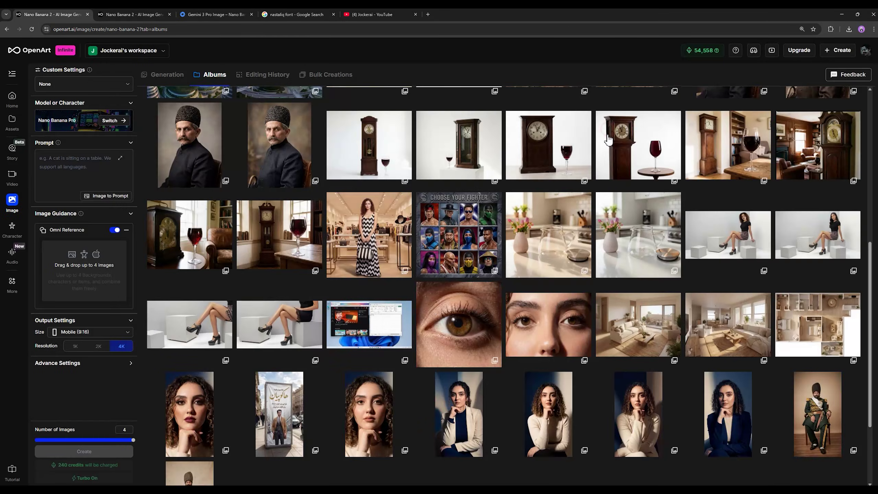
{"action": "mouse_move", "coordinate": [492, 293]}
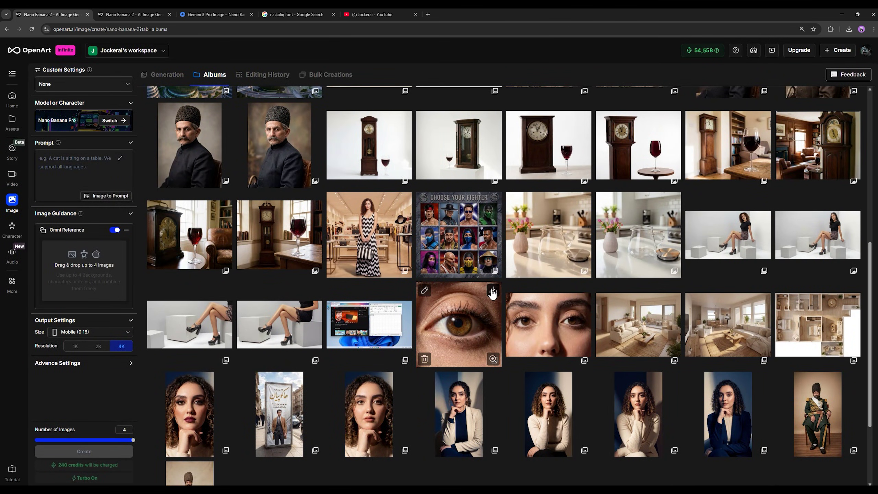
{"action": "scroll", "coordinate": [346, 301], "scroll_direction": "up", "scroll_amount": 2}
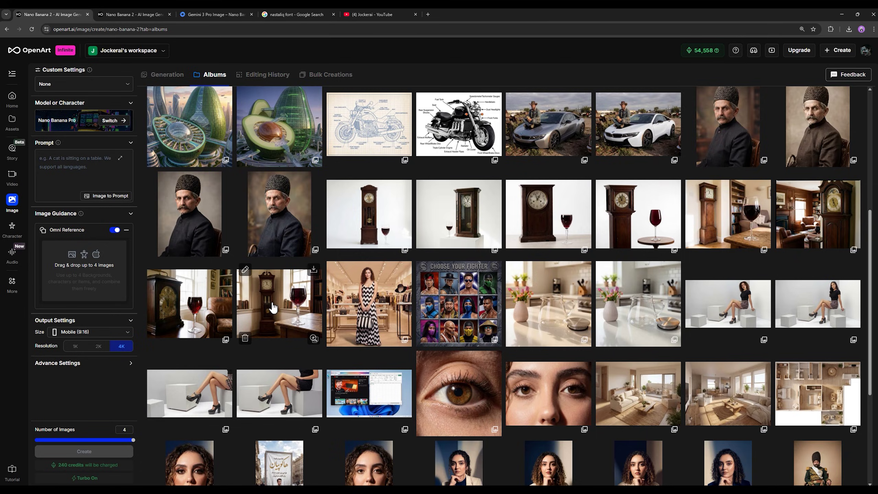
- Open the clock-and-wine-glass image's details, highlight its prompt, and view it full size
{"action": "left_click", "coordinate": [273, 307]}
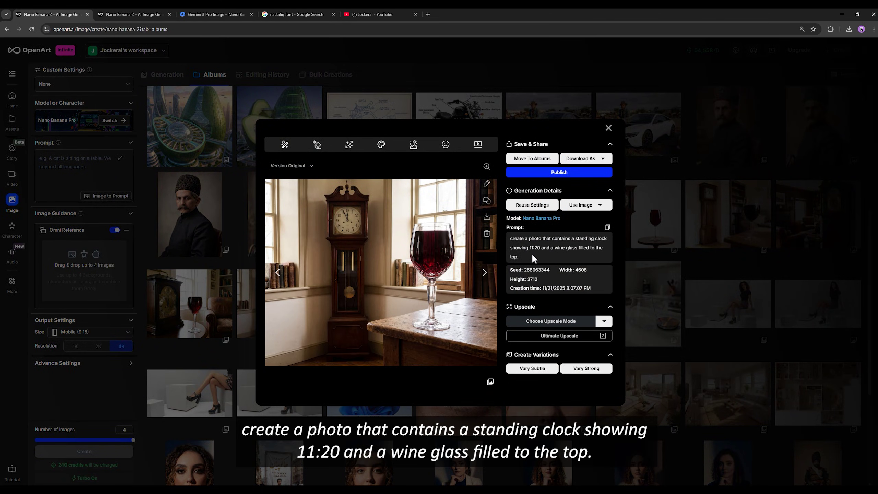
{"action": "left_click_drag", "start_coordinate": [532, 258], "coordinate": [511, 239]}
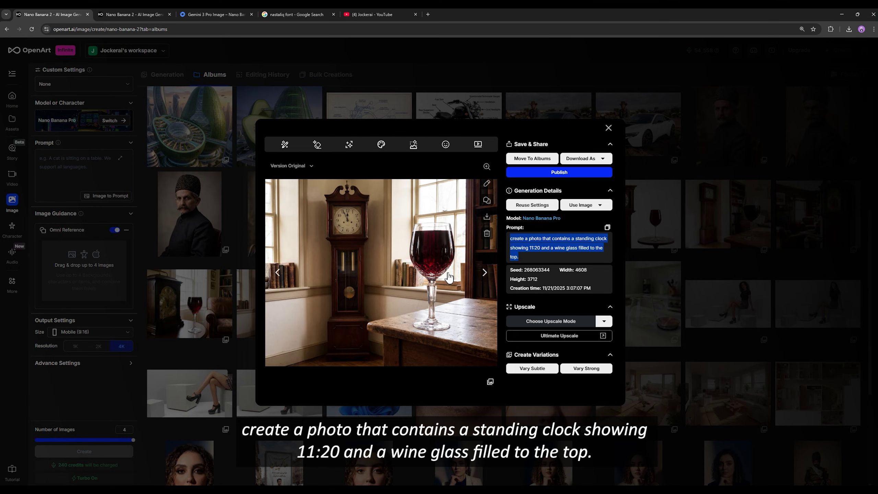
{"action": "left_click", "coordinate": [543, 249]}
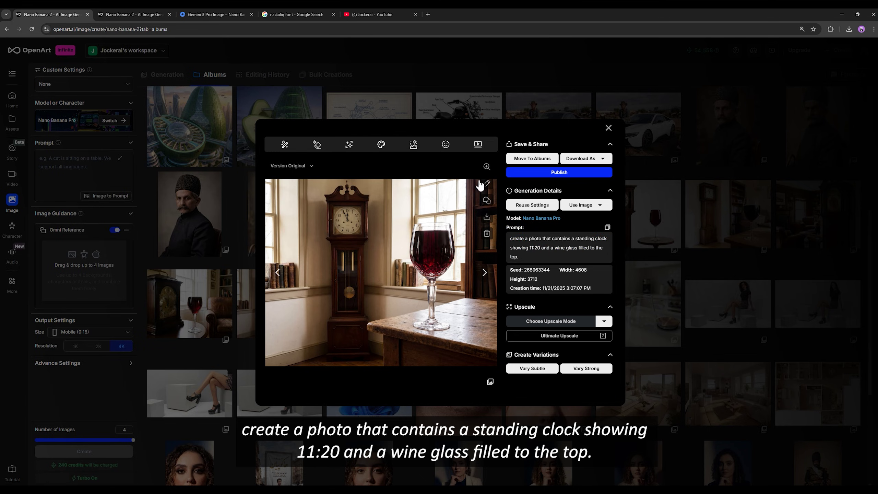
{"action": "left_click", "coordinate": [487, 166]}
- Cycle through the grandfather, oak, mantel and white-background clock-and-wine-glass results
{"action": "left_click", "coordinate": [174, 272]}
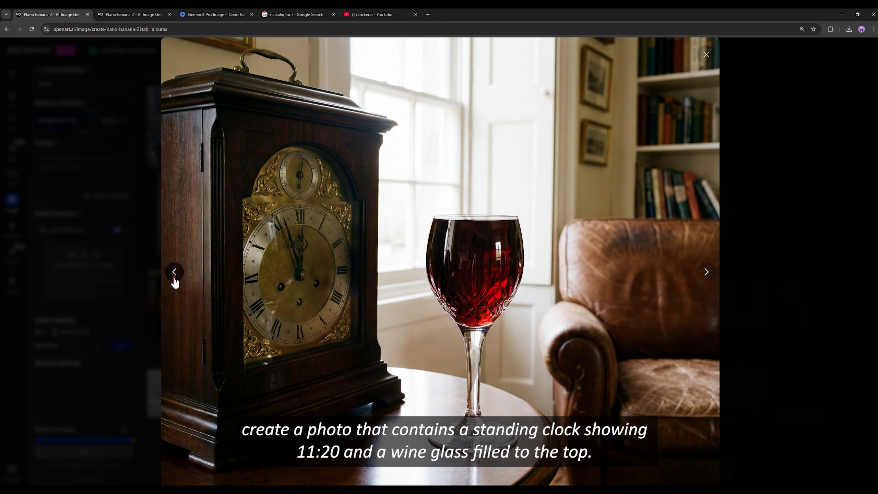
{"action": "left_click", "coordinate": [174, 273]}
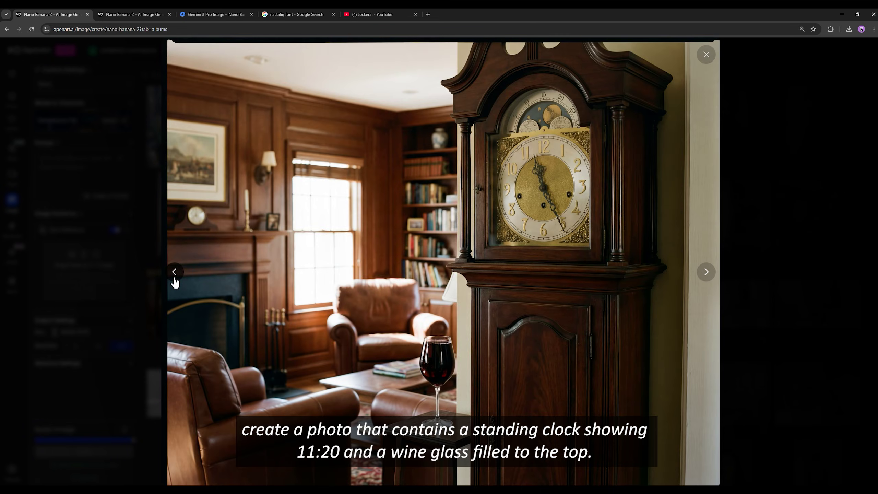
{"action": "left_click", "coordinate": [174, 272]}
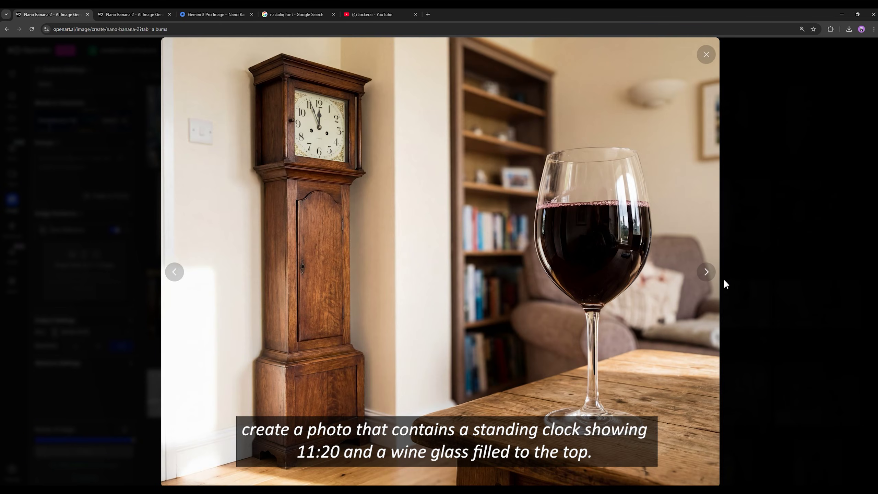
{"action": "left_click", "coordinate": [706, 272]}
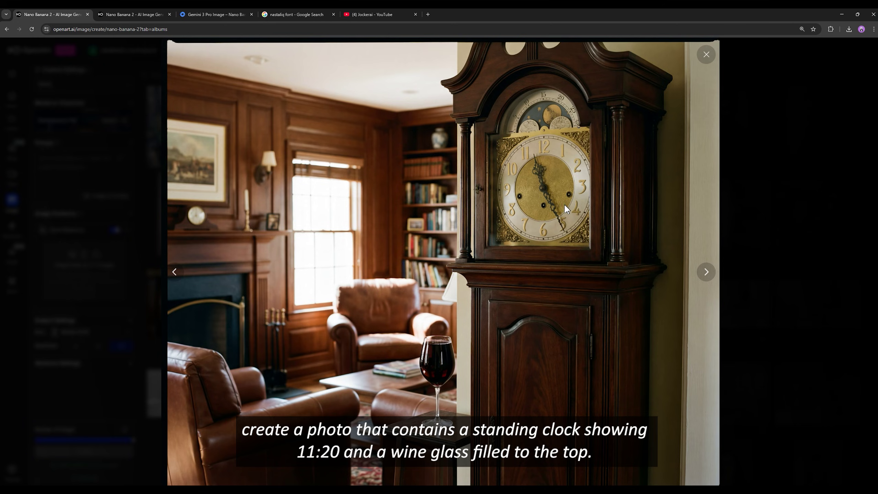
{"action": "left_click", "coordinate": [174, 272]}
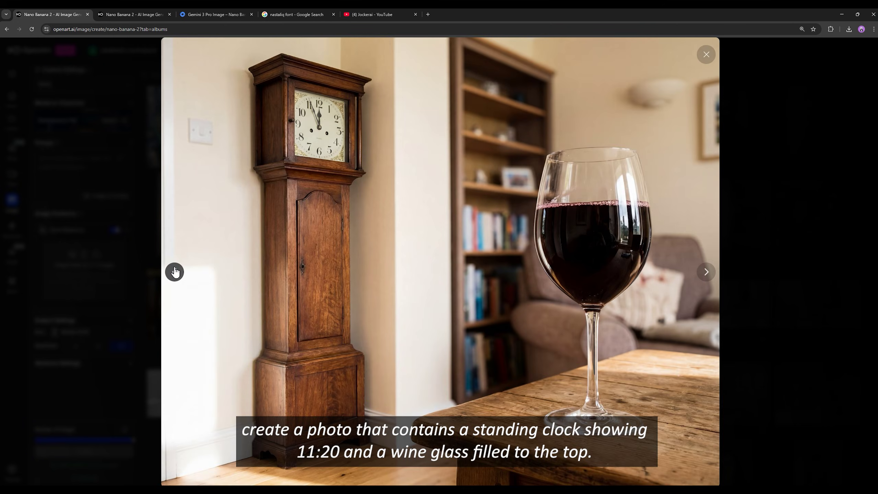
{"action": "left_click", "coordinate": [175, 272]}
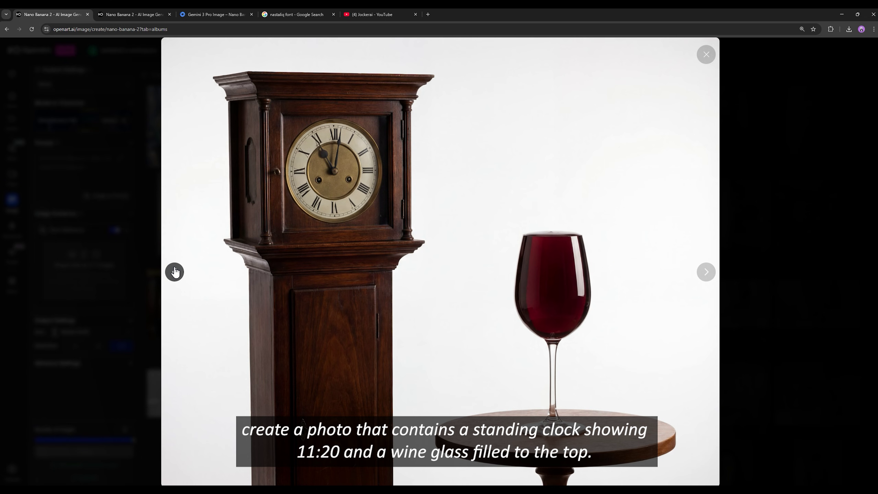
{"action": "left_click", "coordinate": [175, 272]}
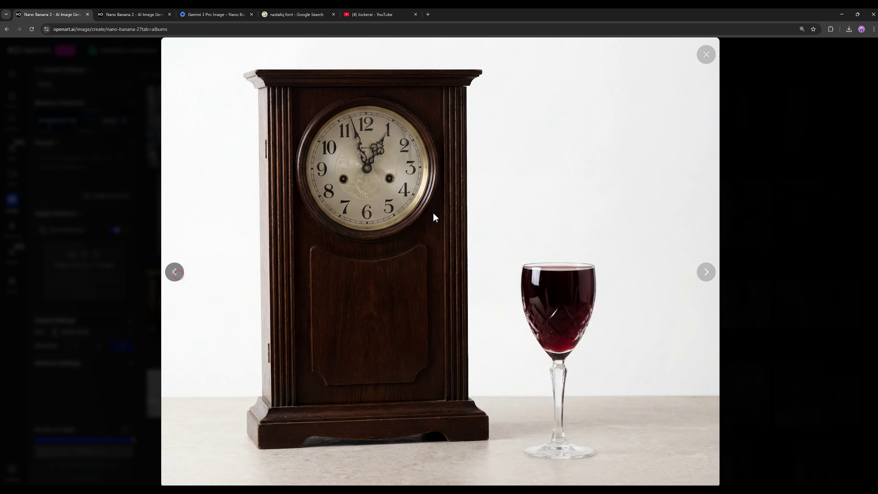
- Close the full-size view and the standing clock's details
{"action": "key", "text": "Right"}
{"action": "left_click", "coordinate": [706, 54]}
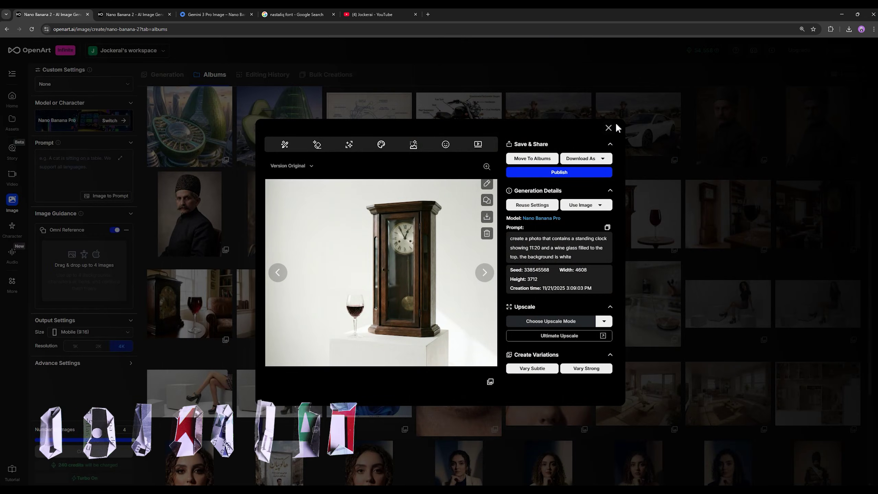
{"action": "left_click", "coordinate": [609, 128]}
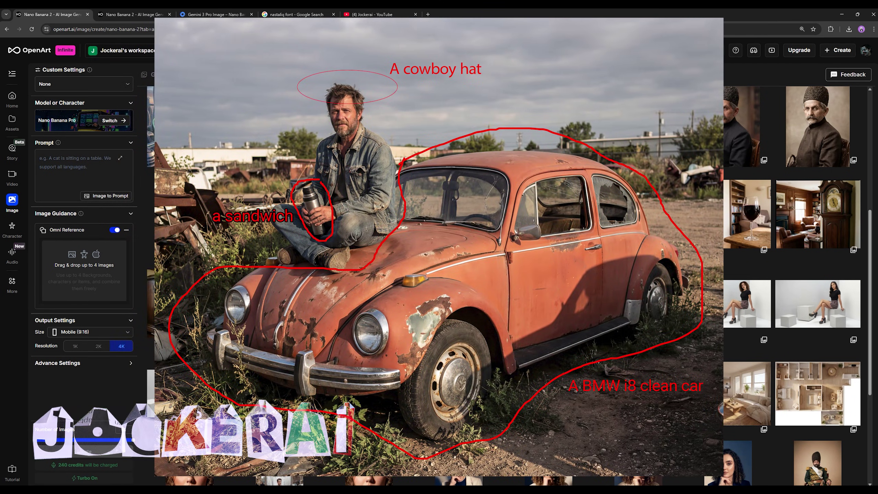
{"action": "scroll", "coordinate": [792, 276], "scroll_direction": "up", "scroll_amount": 2}
{"action": "scroll", "coordinate": [792, 277], "scroll_direction": "up", "scroll_amount": 1}
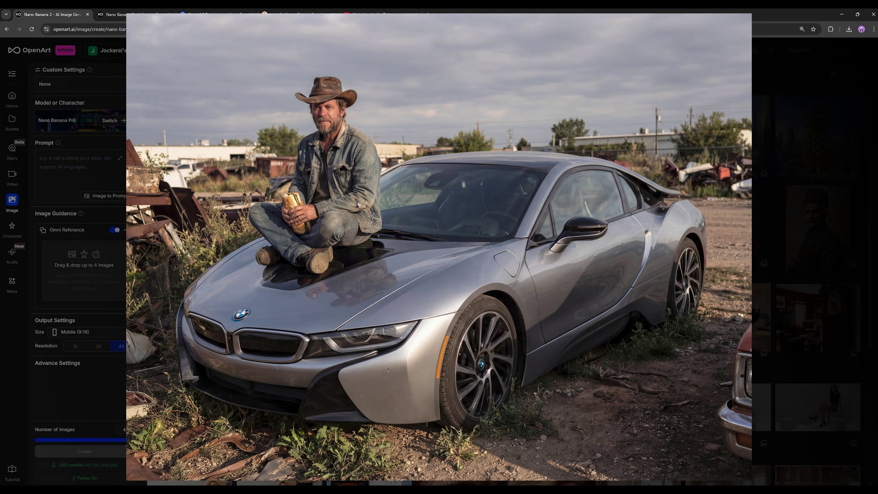
{"action": "left_click", "coordinate": [375, 291]}
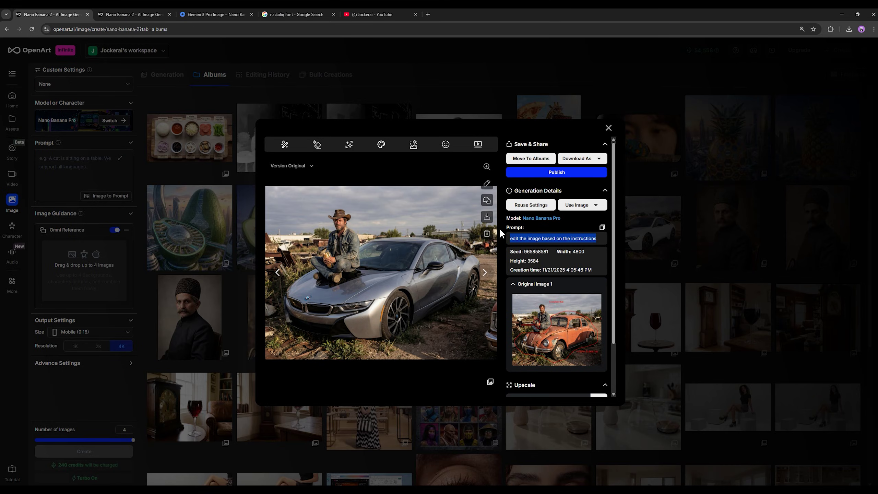
{"action": "left_click", "coordinate": [608, 128]}
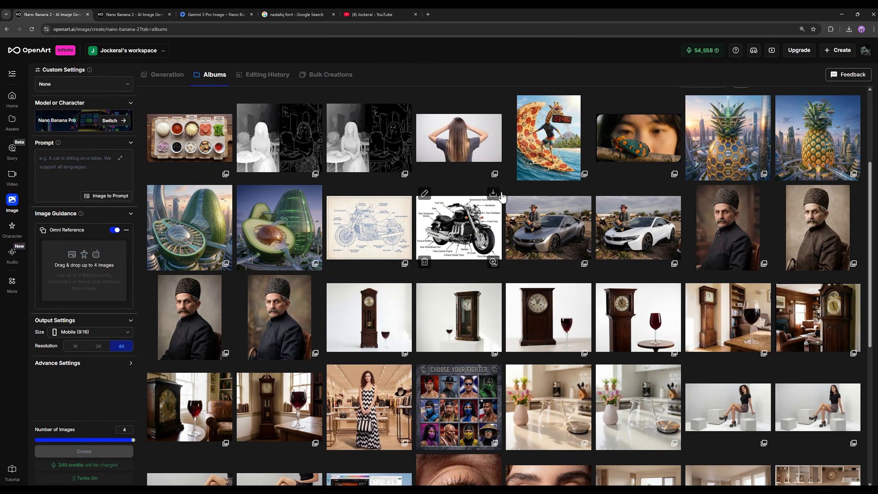
{"action": "left_click", "coordinate": [449, 235]}
{"action": "left_click", "coordinate": [548, 294]}
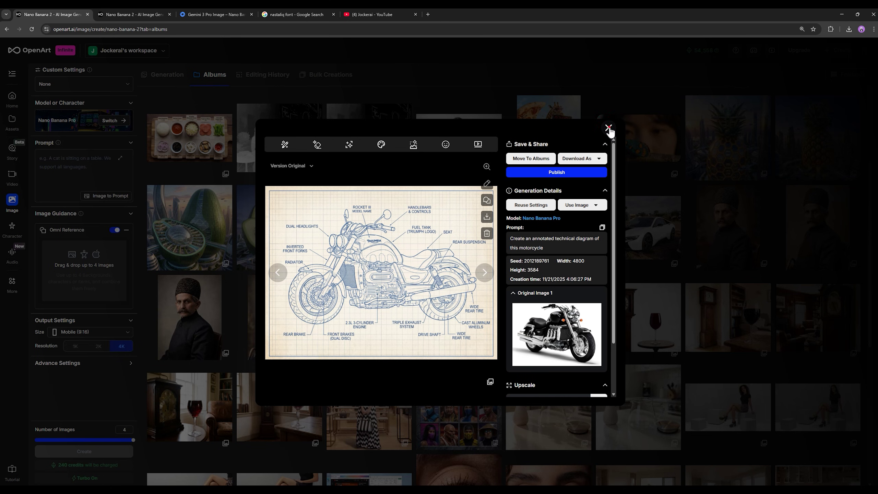
{"action": "left_click", "coordinate": [608, 127]}
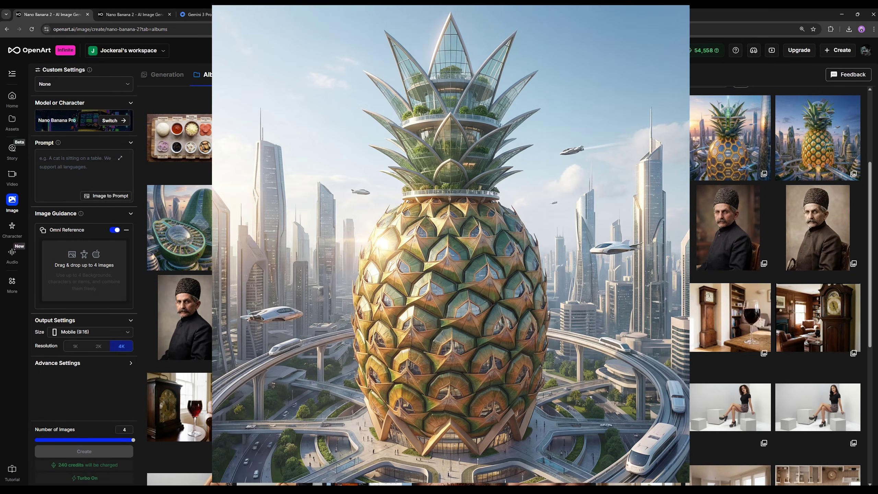
- Review the pineapple-building details, then the dewy insect-and-face details, closing each one
{"action": "left_click", "coordinate": [824, 176]}
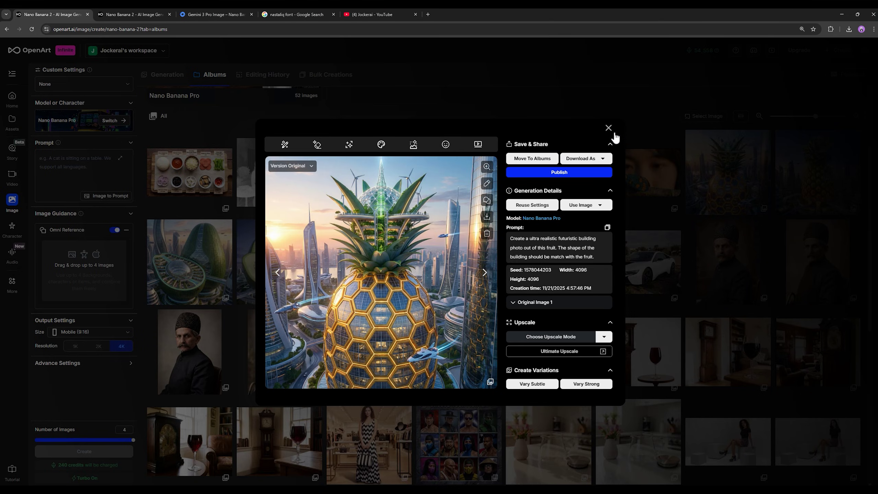
{"action": "left_click", "coordinate": [611, 135]}
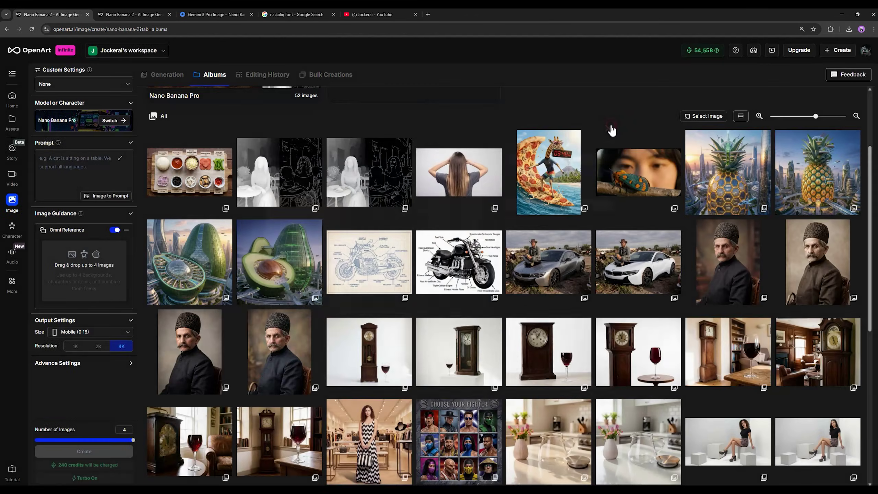
{"action": "left_click", "coordinate": [622, 172]}
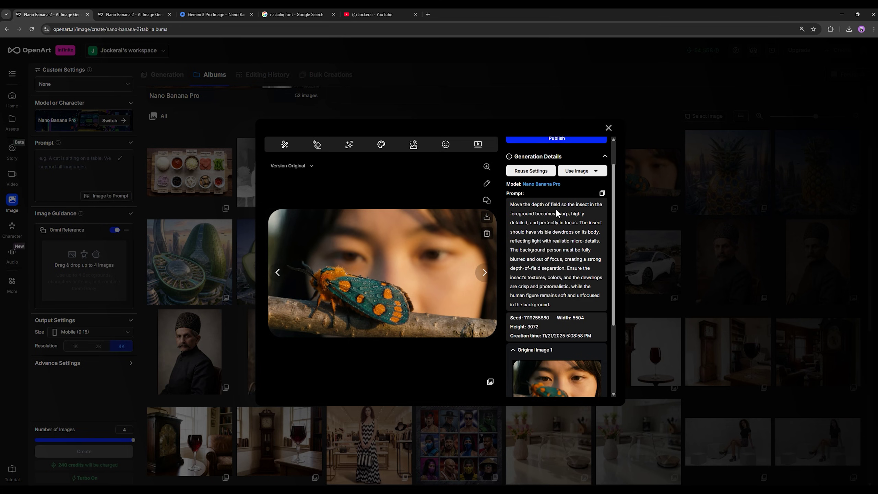
{"action": "scroll", "coordinate": [570, 162], "scroll_direction": "up", "scroll_amount": 2}
{"action": "left_click", "coordinate": [607, 130]}
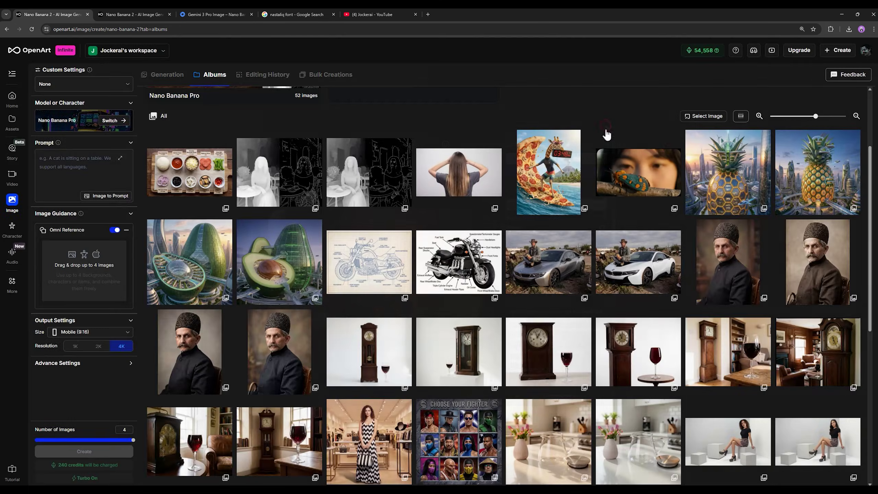
{"action": "left_click", "coordinate": [561, 173]}
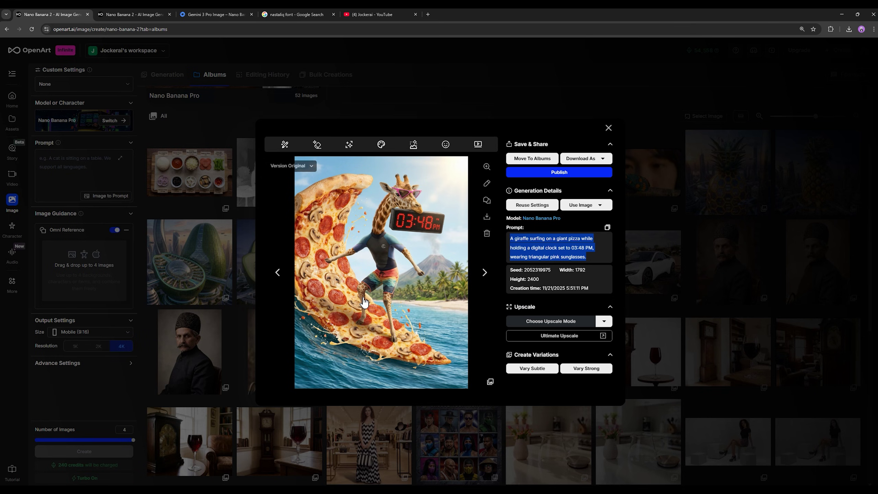
{"action": "left_click", "coordinate": [609, 128]}
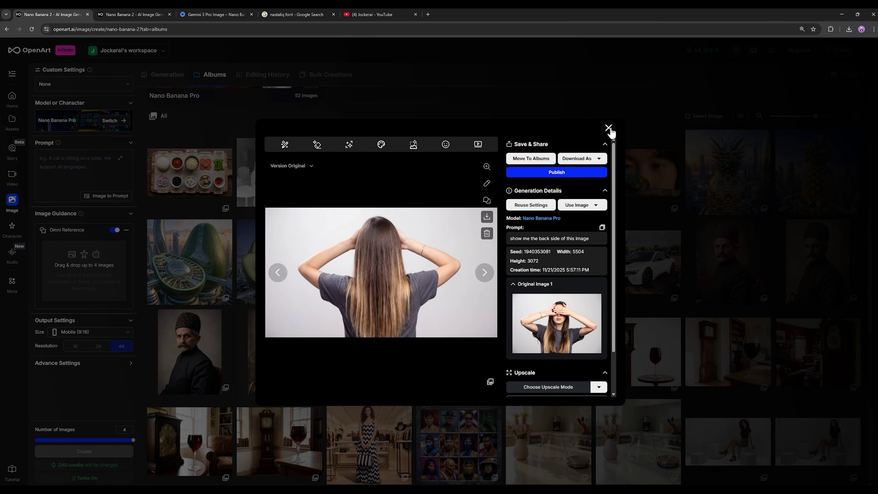
- Close the current details, then open and close the depth-map and edge-map image's details
{"action": "left_click", "coordinate": [608, 129]}
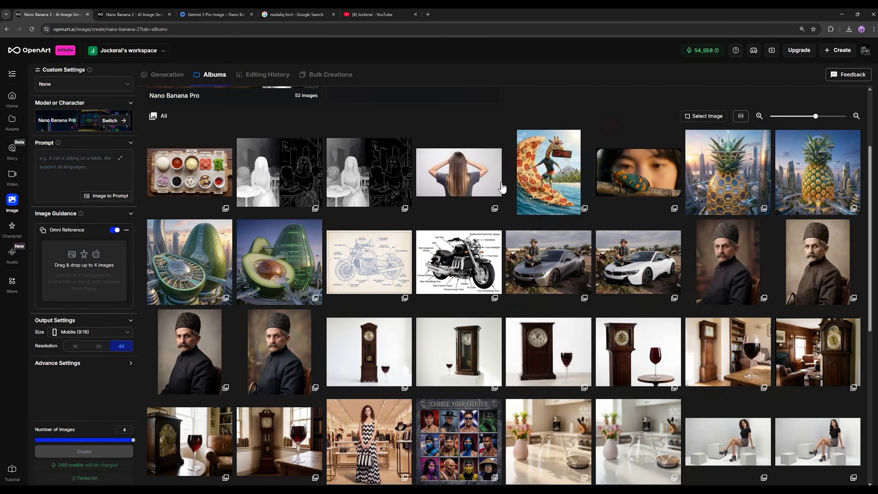
{"action": "left_click", "coordinate": [399, 199]}
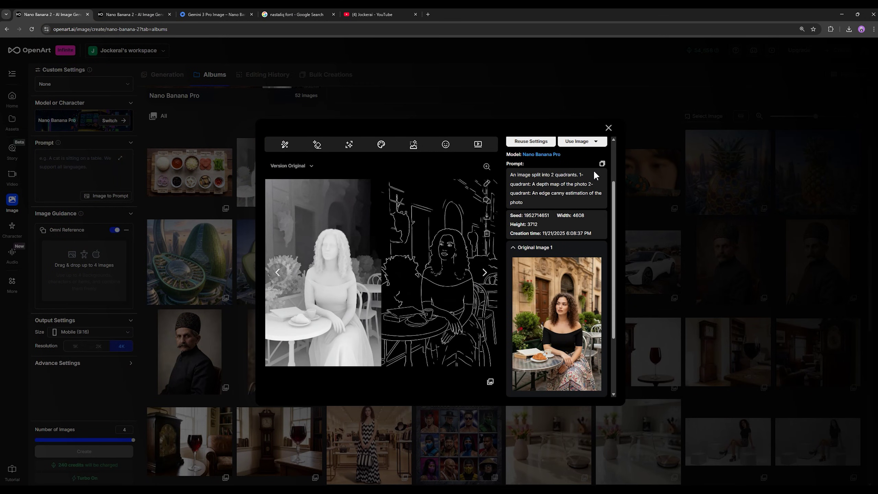
{"action": "left_click", "coordinate": [608, 128]}
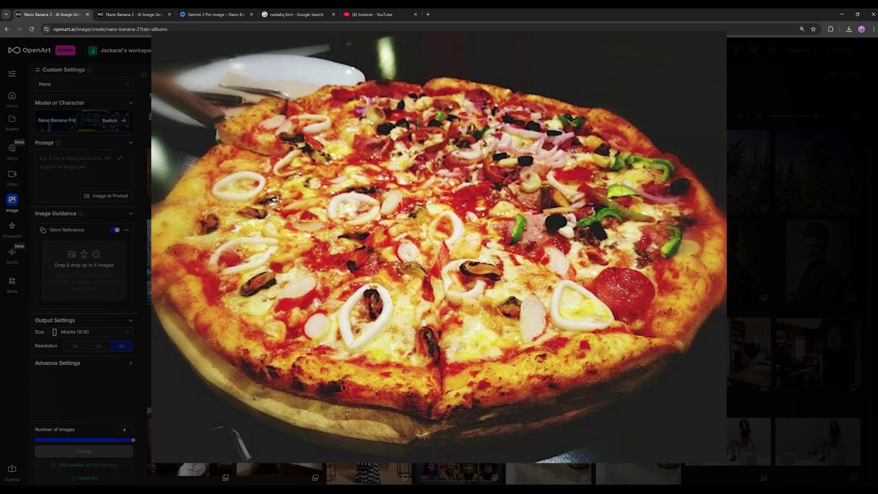